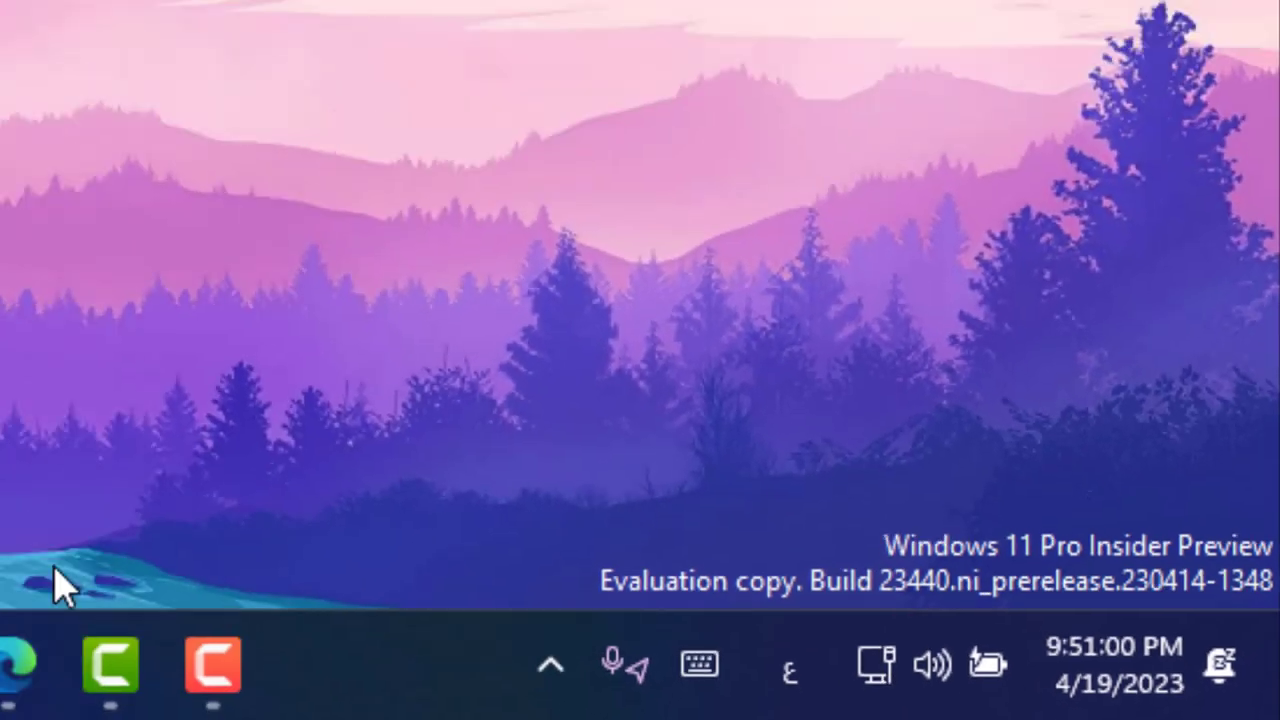
- Switch to the Edge window with the Windows 11 Insider Preview Build 23440 announcement and follow its ISO download link
{"action": "mouse_move", "coordinate": [780, 697]}
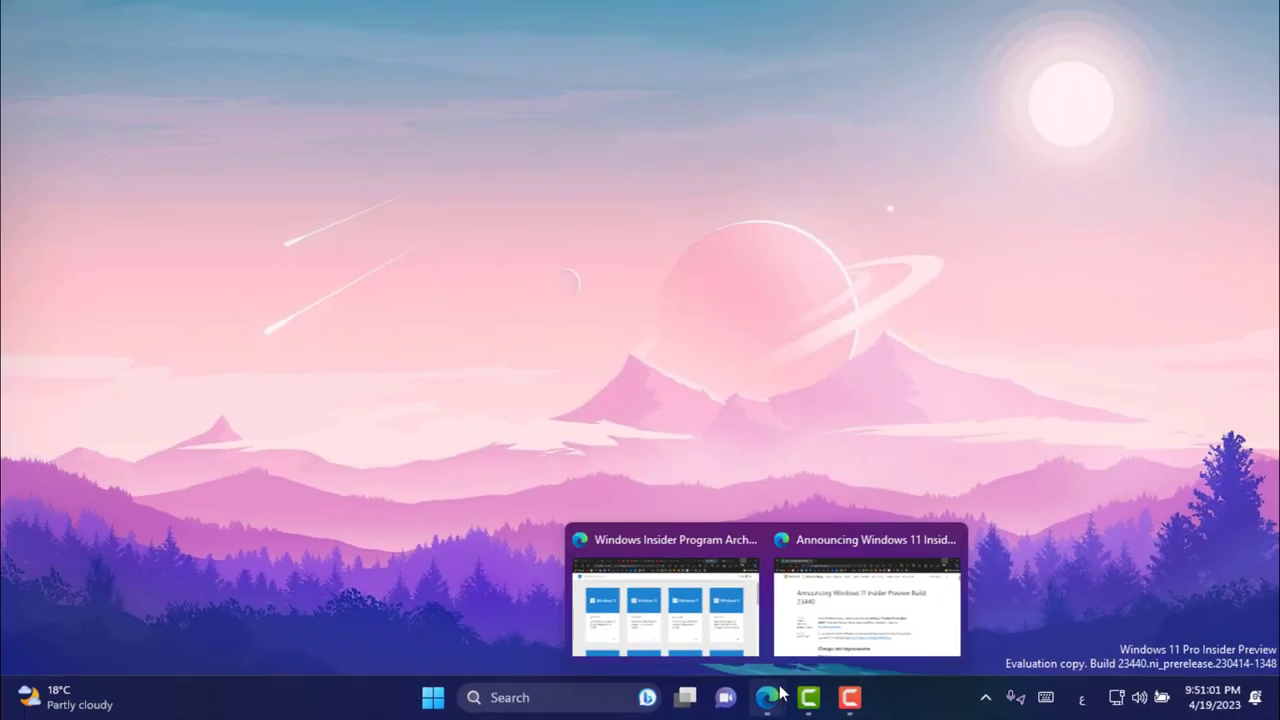
{"action": "left_click", "coordinate": [866, 606]}
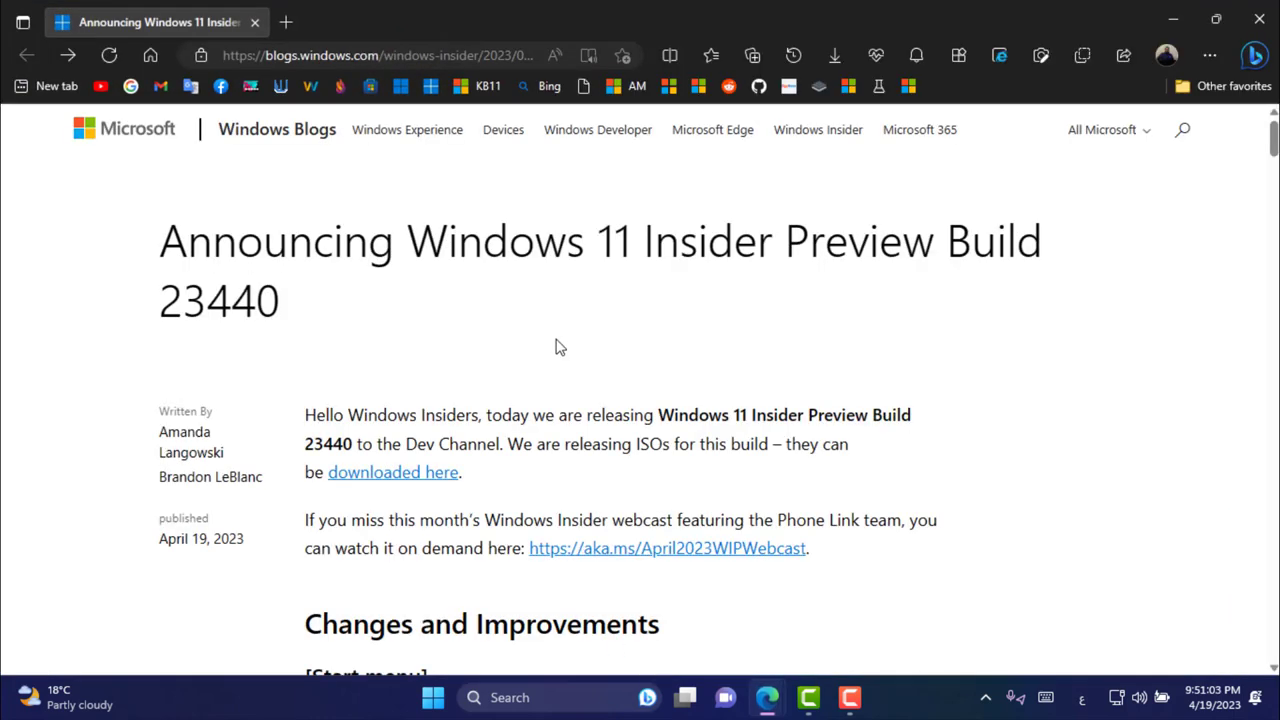
{"action": "left_click_drag", "start_coordinate": [162, 312], "coordinate": [364, 316]}
{"action": "left_click", "coordinate": [517, 344]}
{"action": "left_click", "coordinate": [400, 474]}
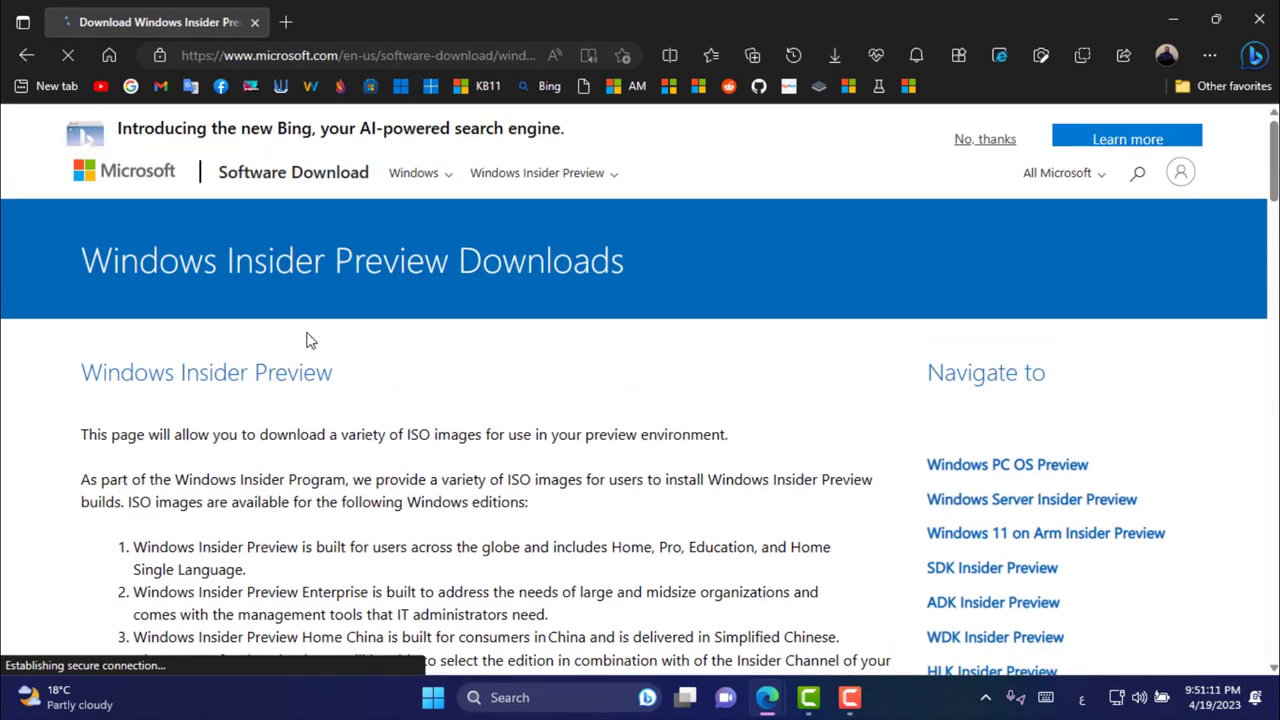
- Select the Windows 11 Insider Preview (Dev Channel) - Build 23440 edition and confirm it
{"action": "scroll", "coordinate": [172, 385], "scroll_direction": "down", "scroll_amount": 2}
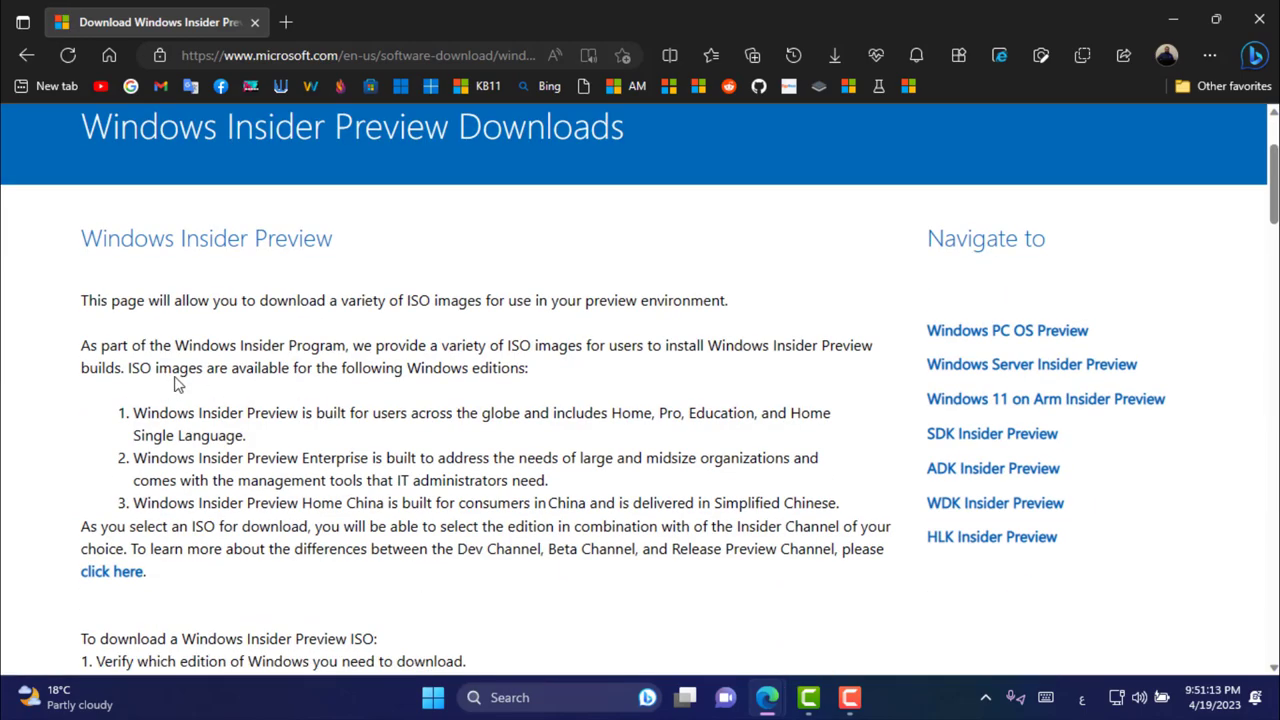
{"action": "scroll", "coordinate": [172, 385], "scroll_direction": "down", "scroll_amount": 15}
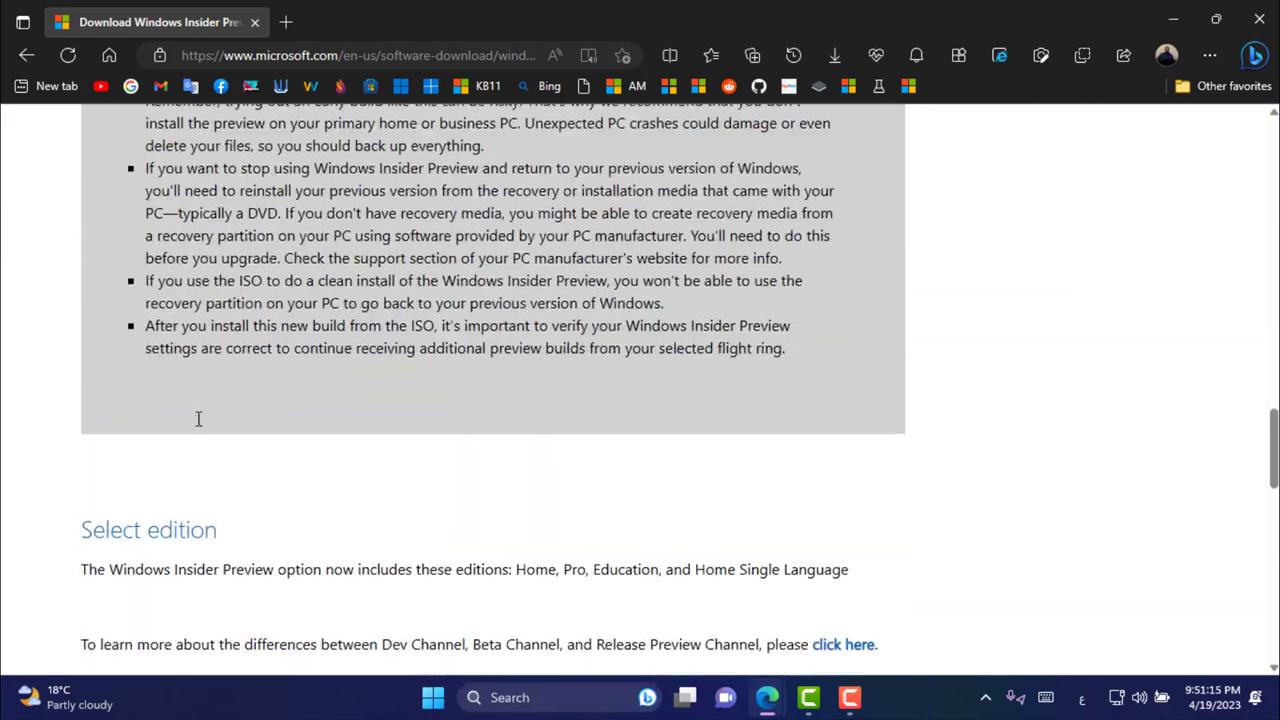
{"action": "scroll", "coordinate": [198, 418], "scroll_direction": "down", "scroll_amount": 5}
{"action": "left_click", "coordinate": [394, 302]}
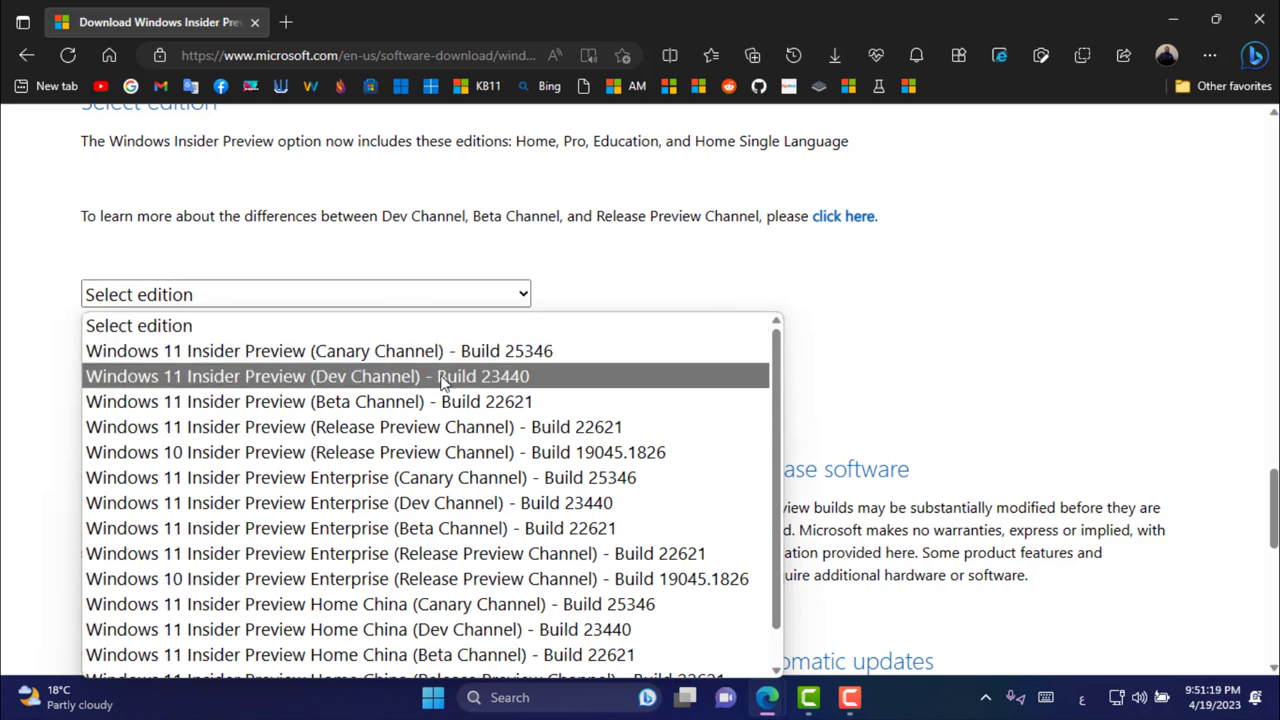
{"action": "left_click", "coordinate": [493, 385]}
{"action": "left_click", "coordinate": [180, 381]}
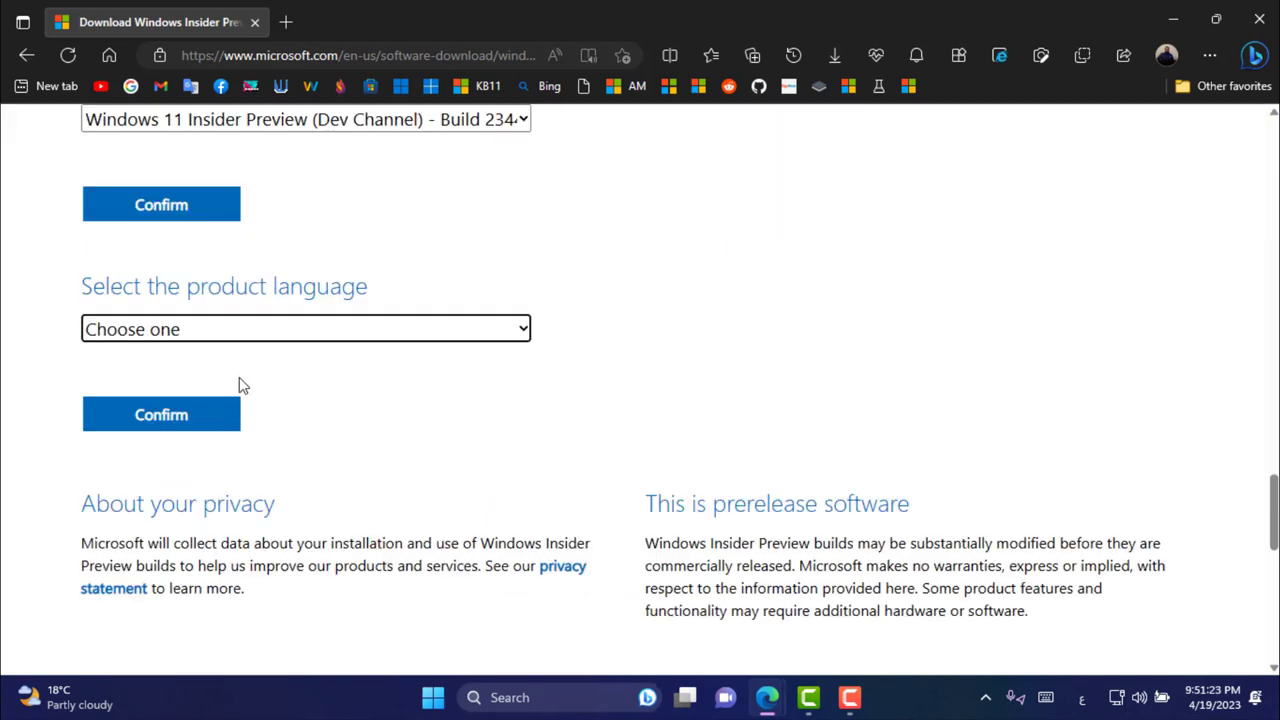
- Choose English as the product language and confirm the selection
{"action": "left_click", "coordinate": [215, 412]}
{"action": "left_click", "coordinate": [405, 352]}
{"action": "left_click", "coordinate": [250, 191]}
{"action": "left_click", "coordinate": [232, 440]}
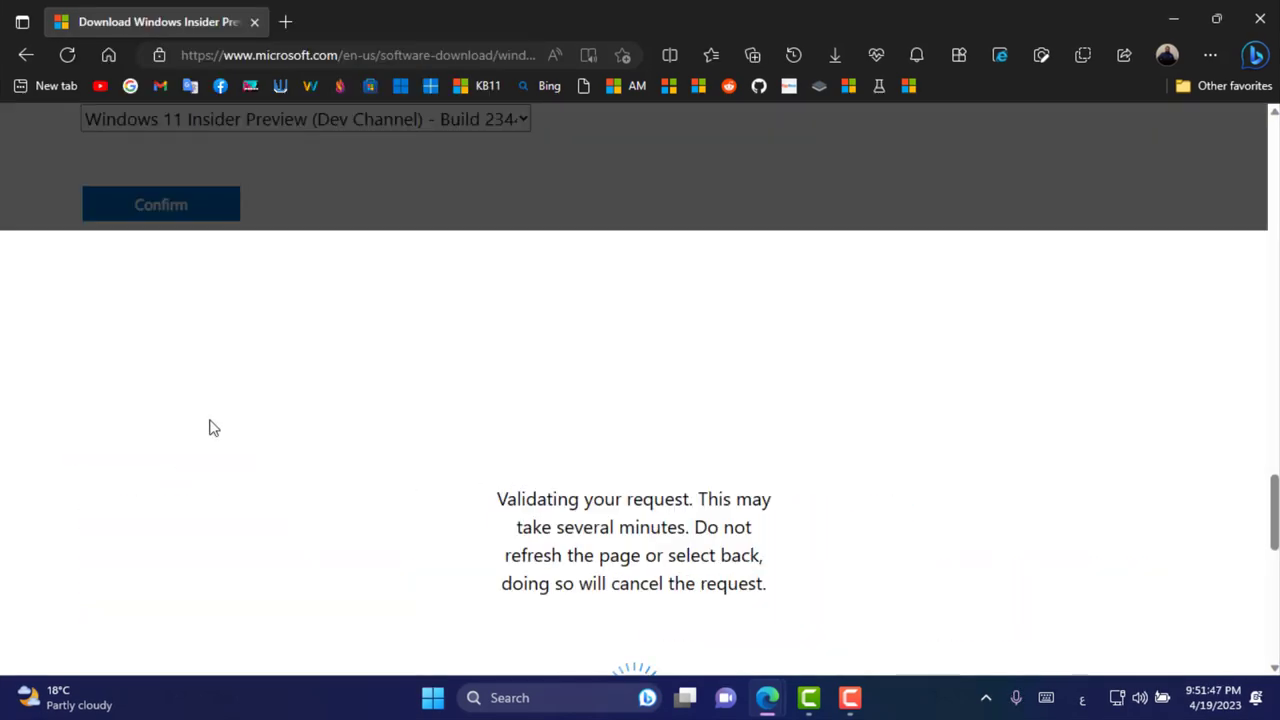
- Start the 64-bit download of the Build 23440 English ISO and return to the desktop
{"action": "scroll", "coordinate": [231, 443], "scroll_direction": "up", "scroll_amount": 3}
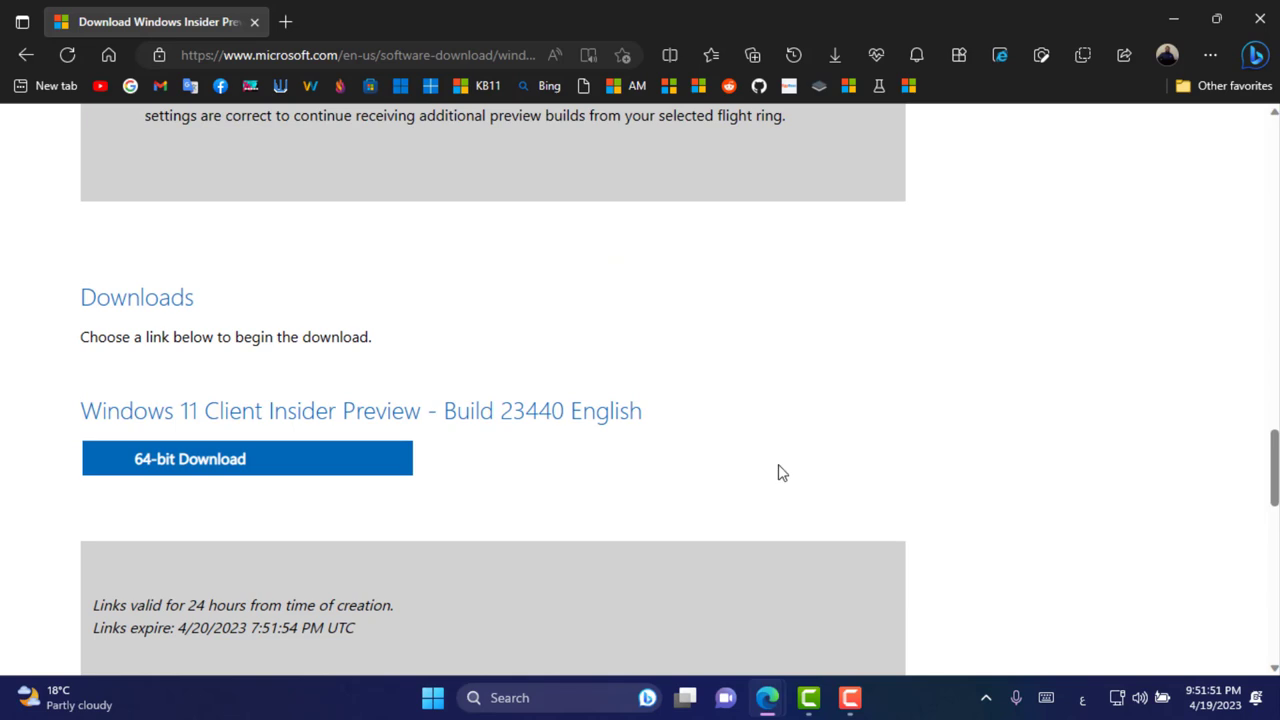
{"action": "left_click", "coordinate": [249, 463]}
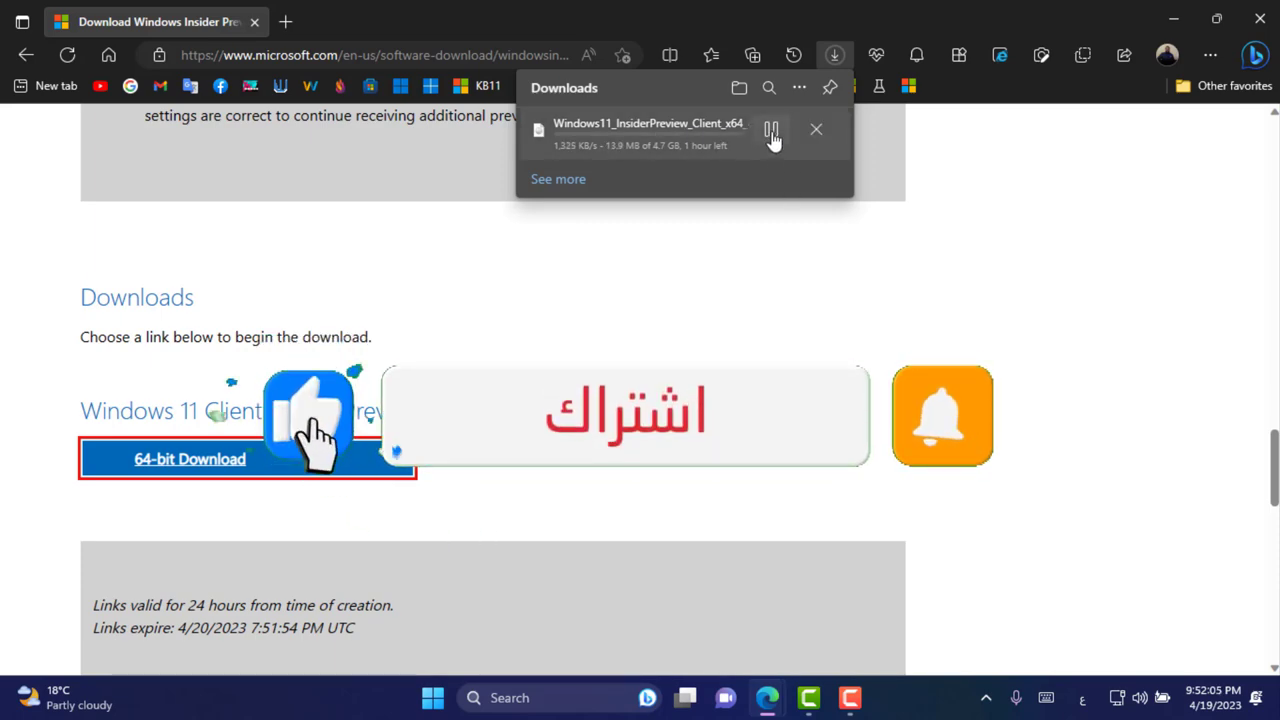
{"action": "key", "text": "super+d"}
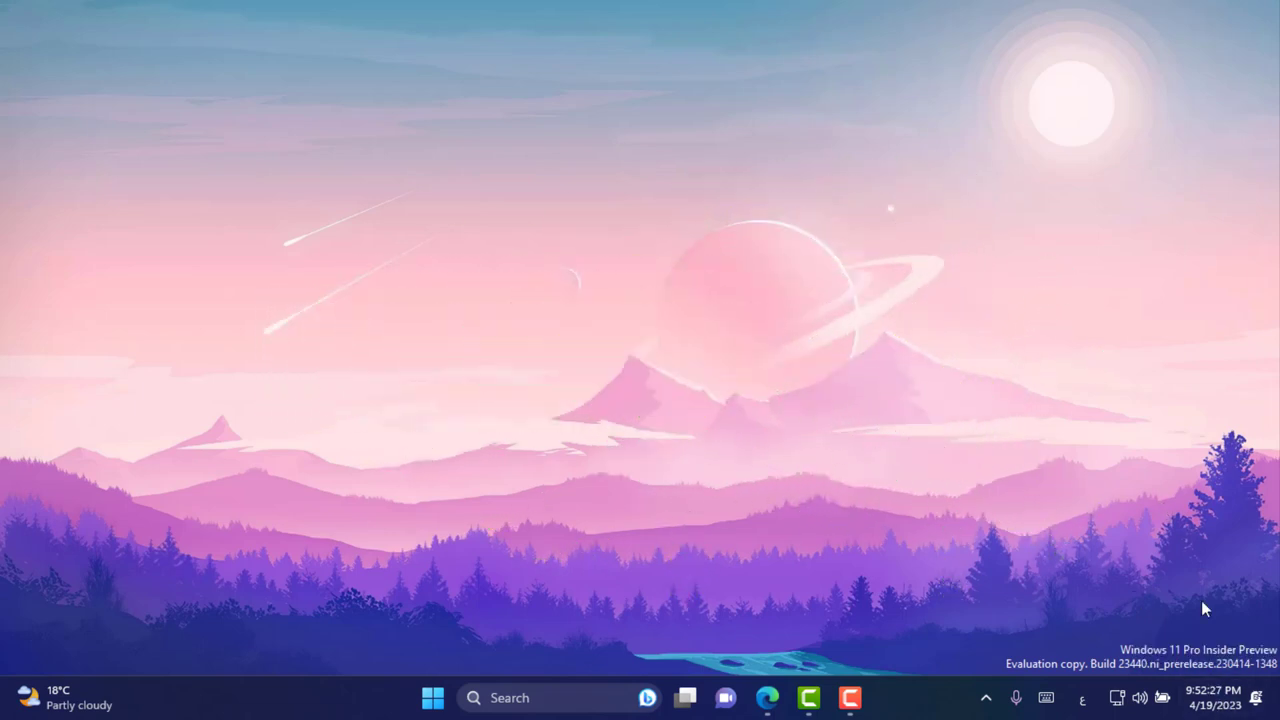
- Open the date and time settings and turn on hiding the time and date in the system tray
{"action": "right_click", "coordinate": [1215, 703]}
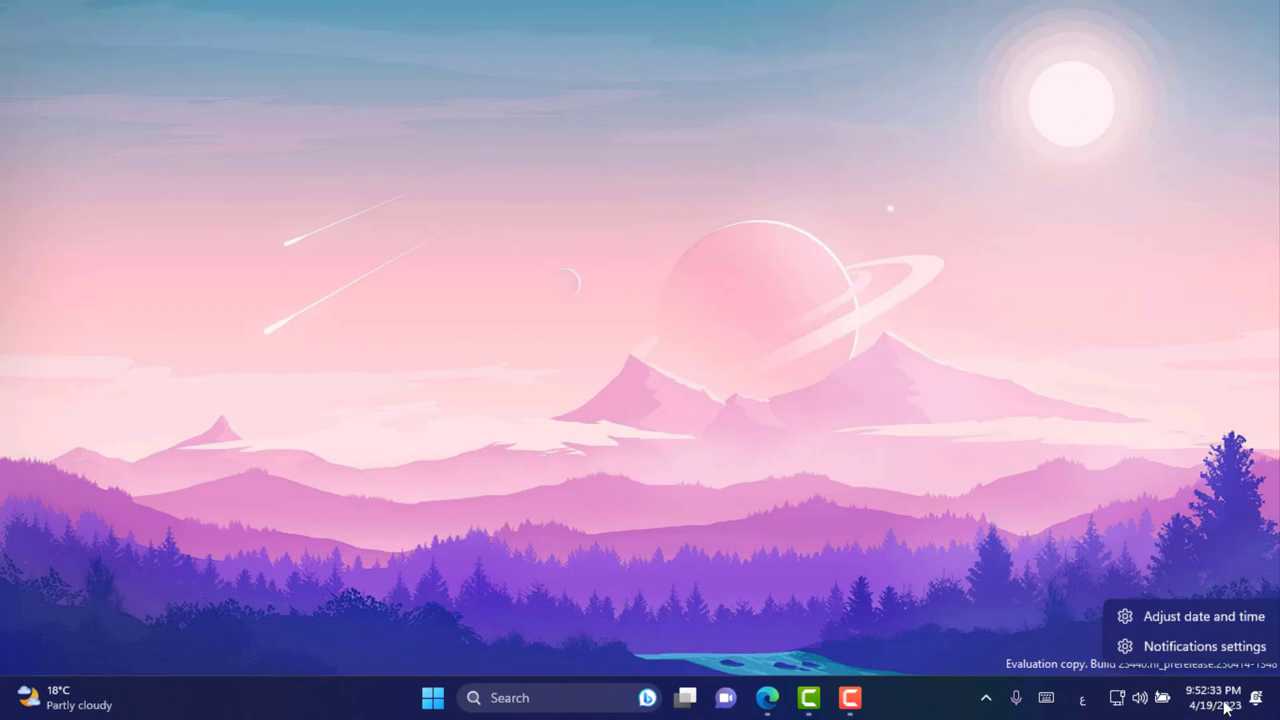
{"action": "left_click", "coordinate": [1177, 618]}
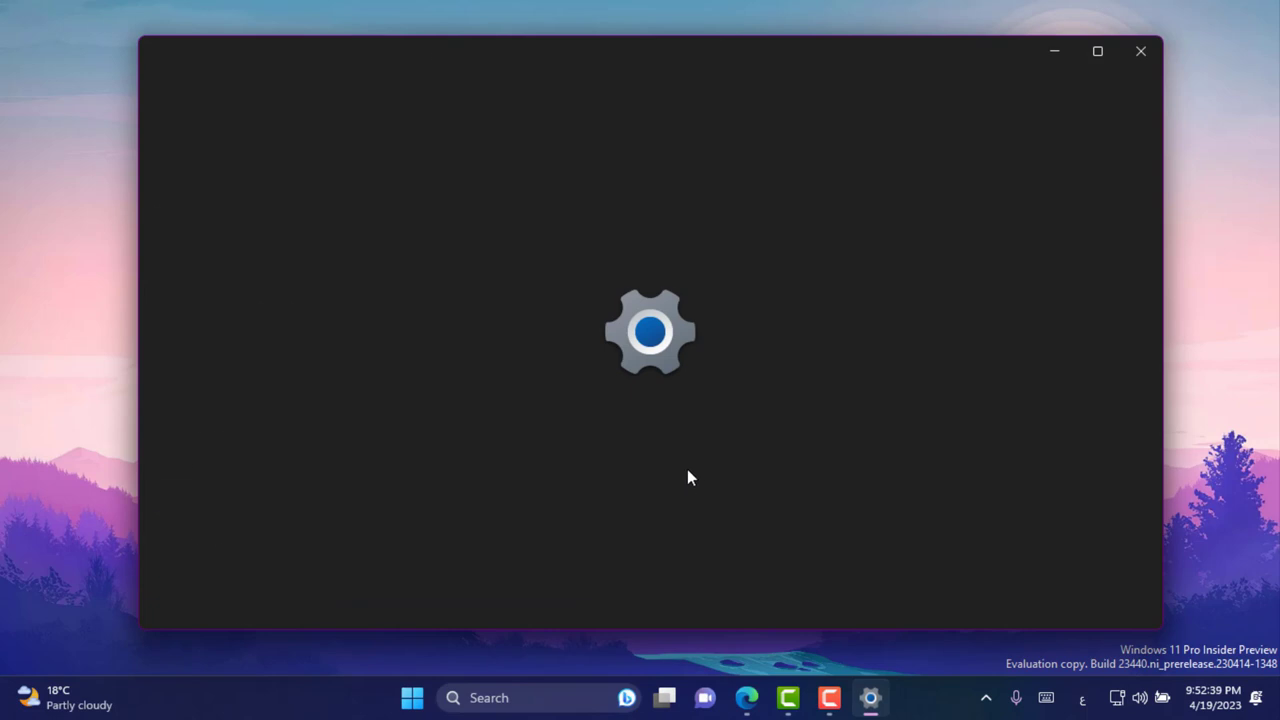
{"action": "scroll", "coordinate": [734, 490], "scroll_direction": "down", "scroll_amount": 3}
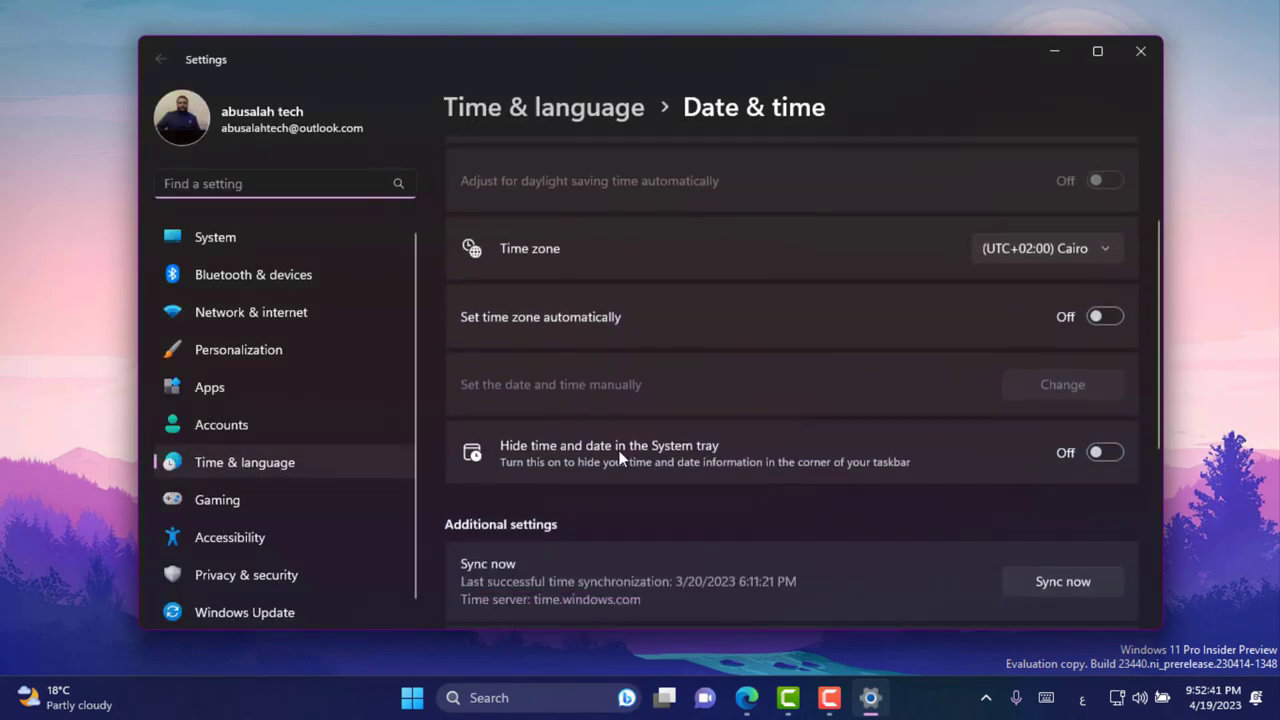
{"action": "left_click", "coordinate": [1096, 452]}
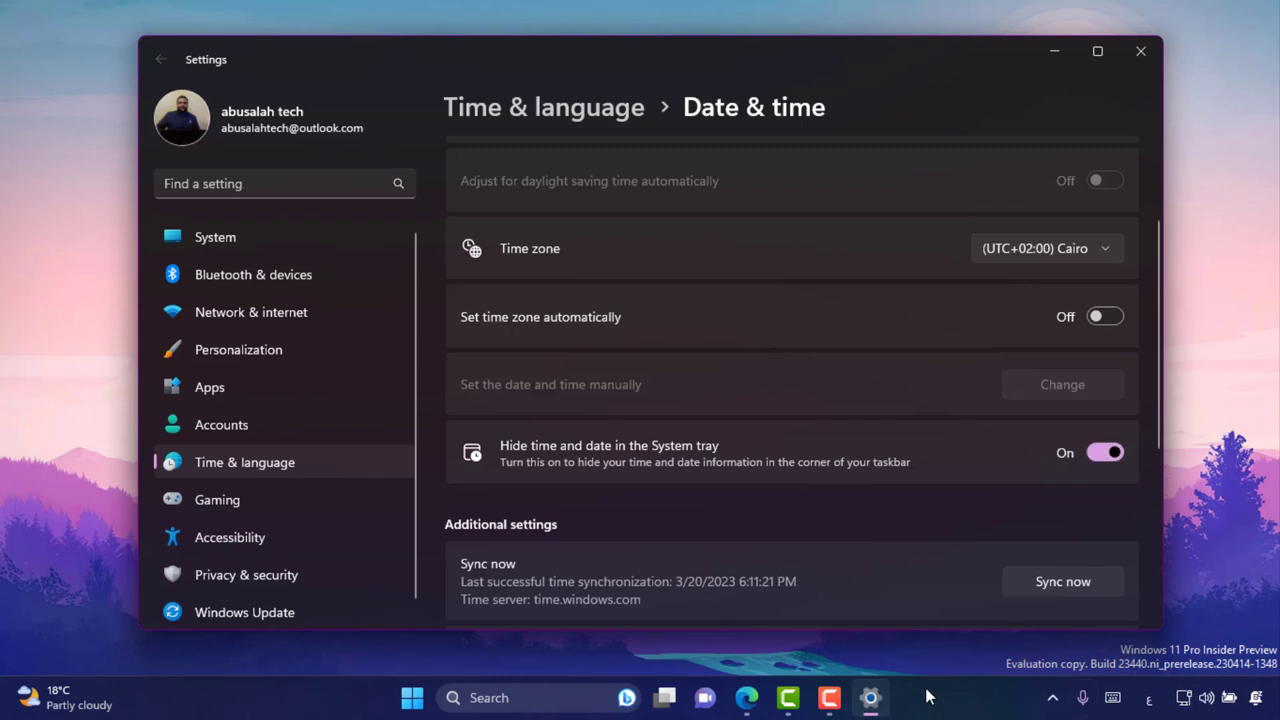
- Toggle hiding of the system tray time and date several times, leave it off, and close Settings
{"action": "left_click", "coordinate": [1100, 456]}
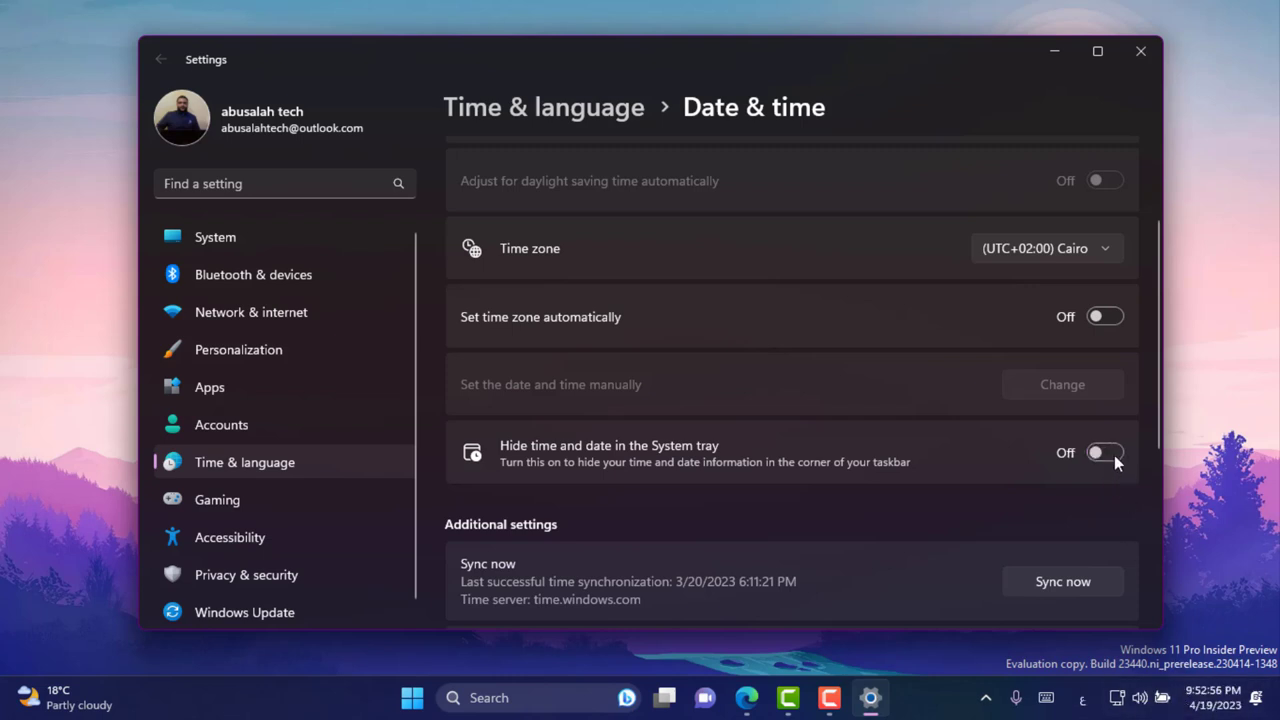
{"action": "left_click", "coordinate": [1114, 455]}
{"action": "left_click", "coordinate": [1098, 453]}
{"action": "left_click", "coordinate": [1098, 453]}
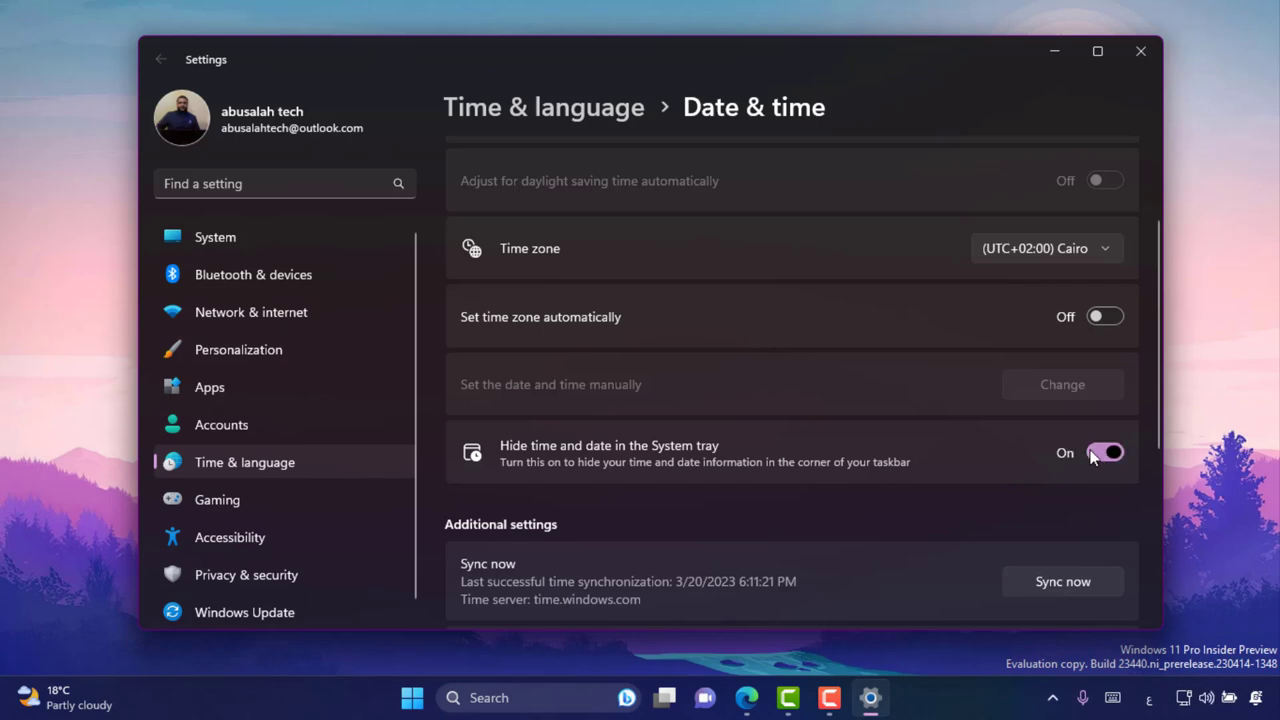
{"action": "left_click", "coordinate": [1098, 453]}
{"action": "left_click", "coordinate": [1141, 58]}
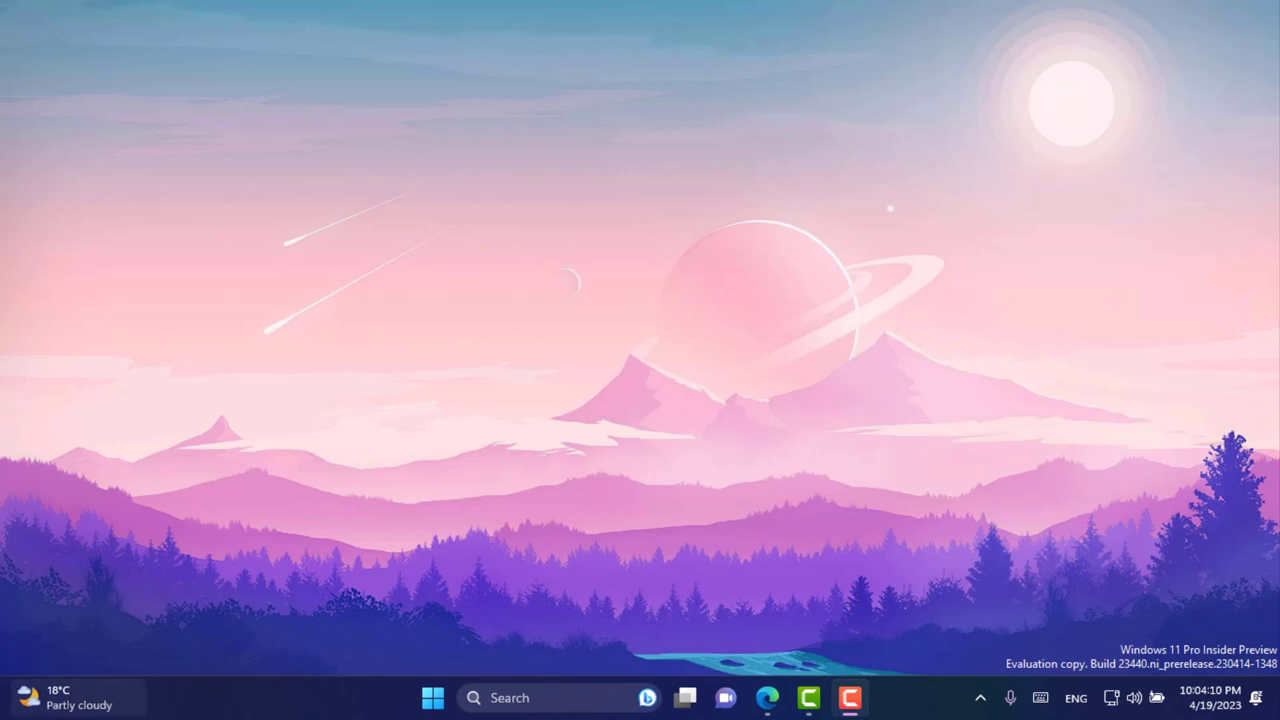
- Turn off opening the Widgets board on hover in the Widgets settings, then try the taskbar weather widget
{"action": "left_click", "coordinate": [86, 690]}
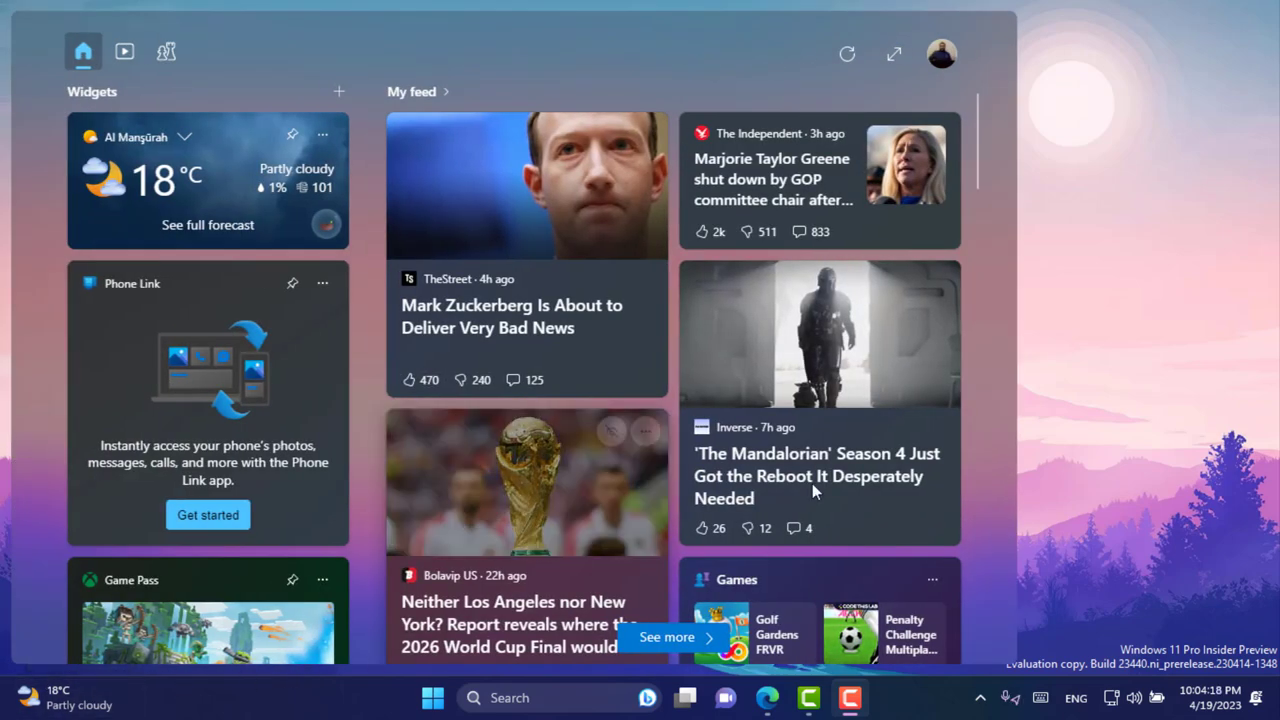
{"action": "left_click", "coordinate": [1057, 451]}
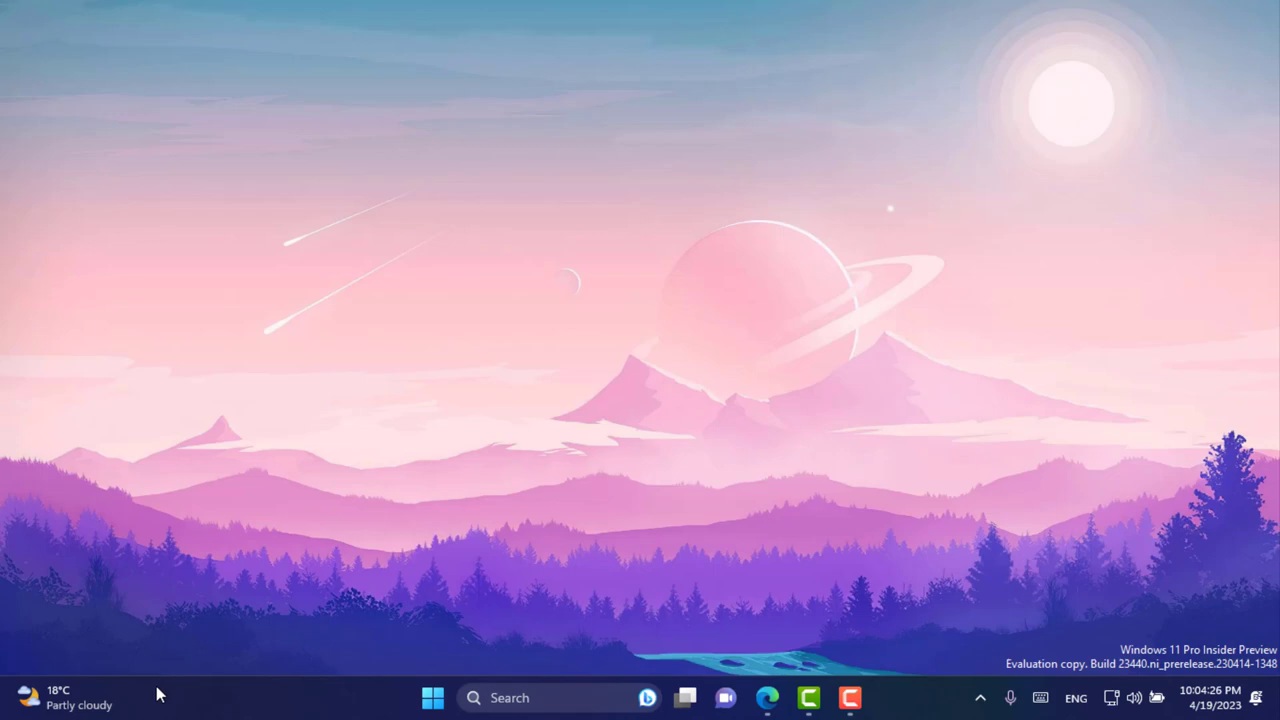
{"action": "left_click", "coordinate": [98, 705]}
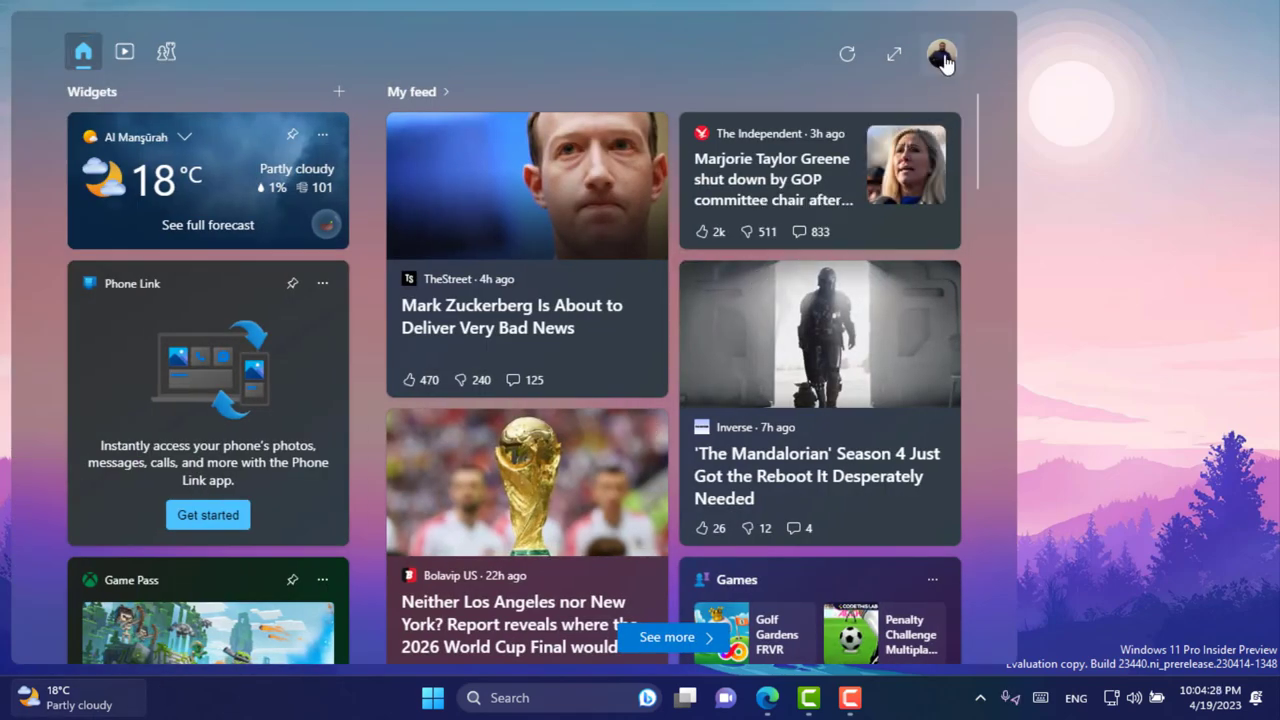
{"action": "left_click", "coordinate": [943, 60]}
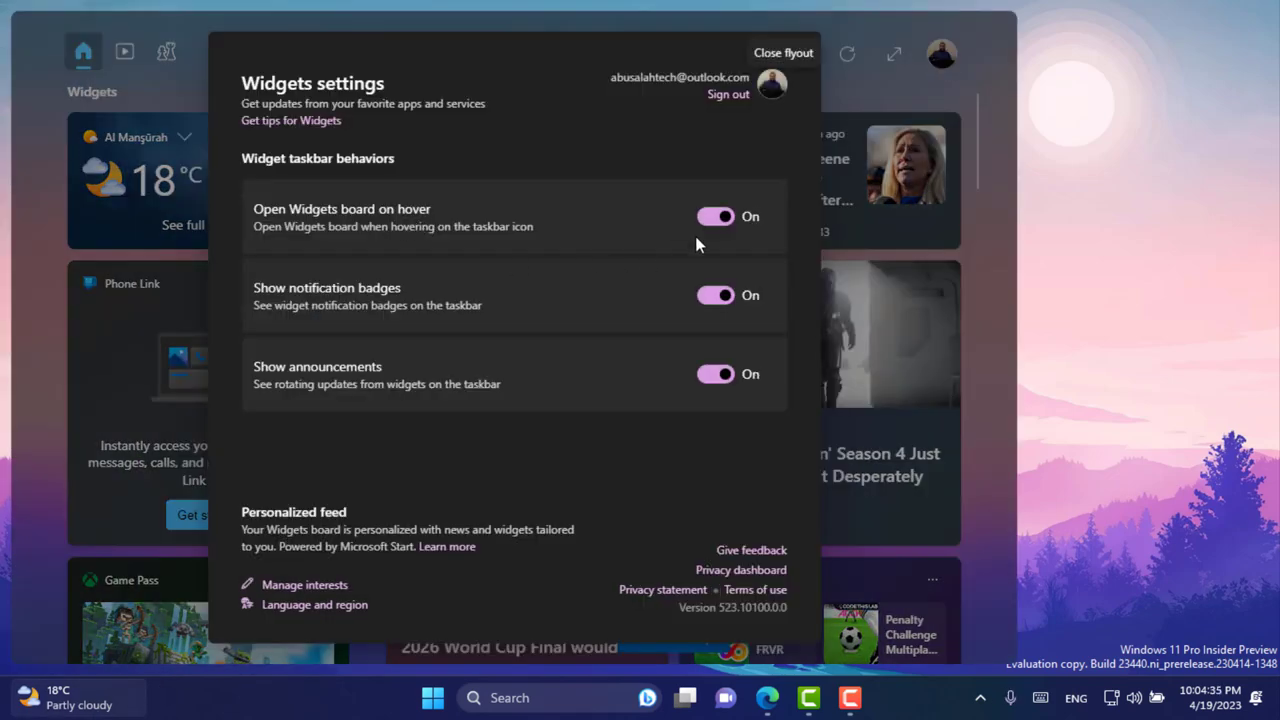
{"action": "left_click", "coordinate": [718, 217]}
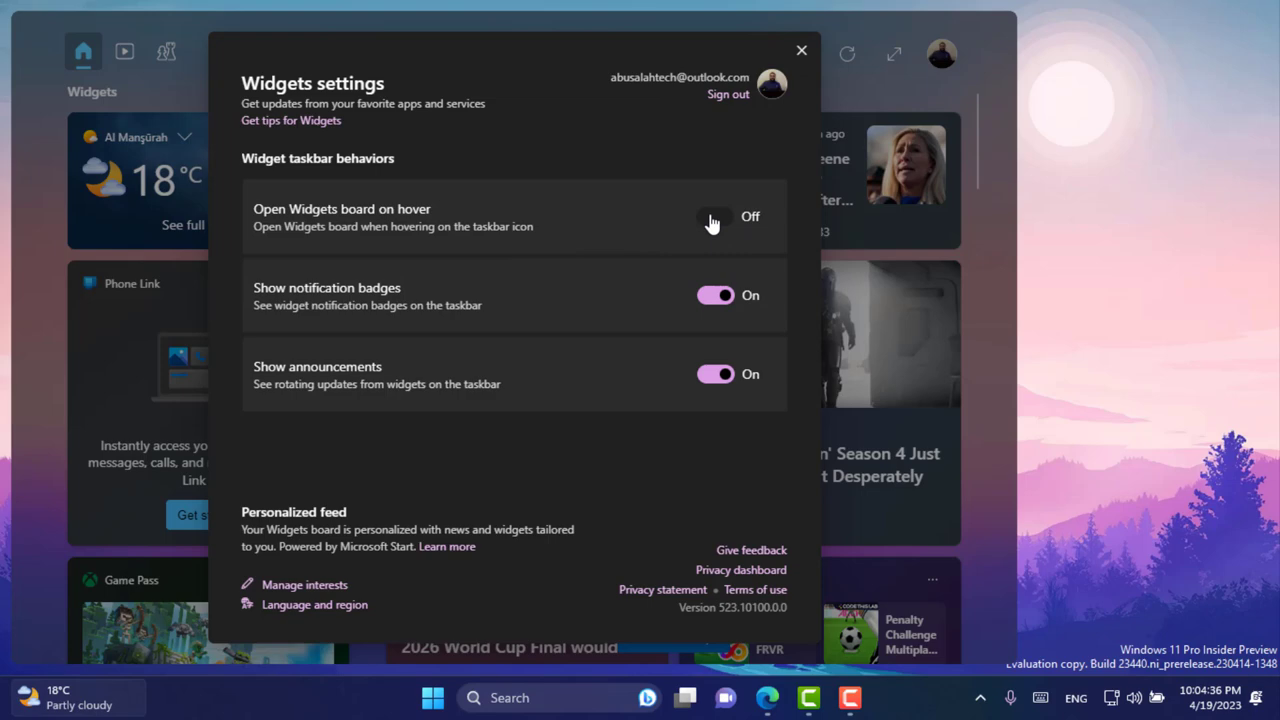
{"action": "left_click", "coordinate": [1080, 296]}
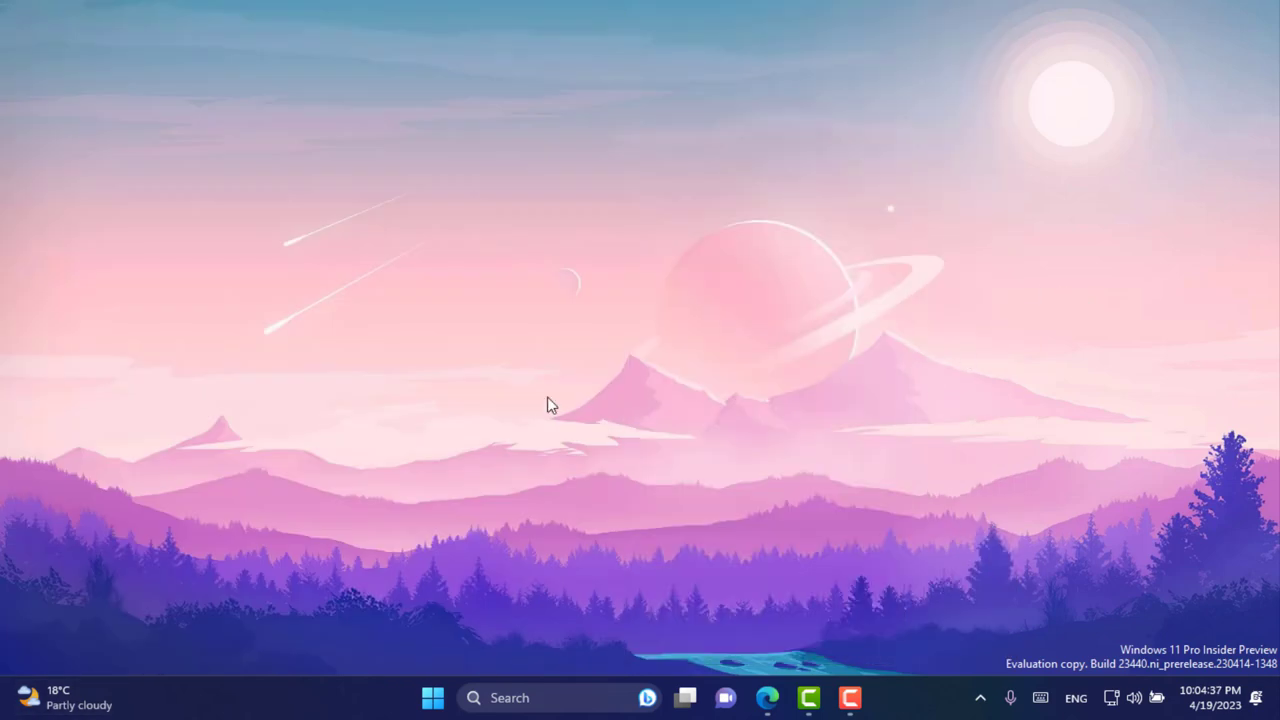
{"action": "left_click", "coordinate": [67, 698]}
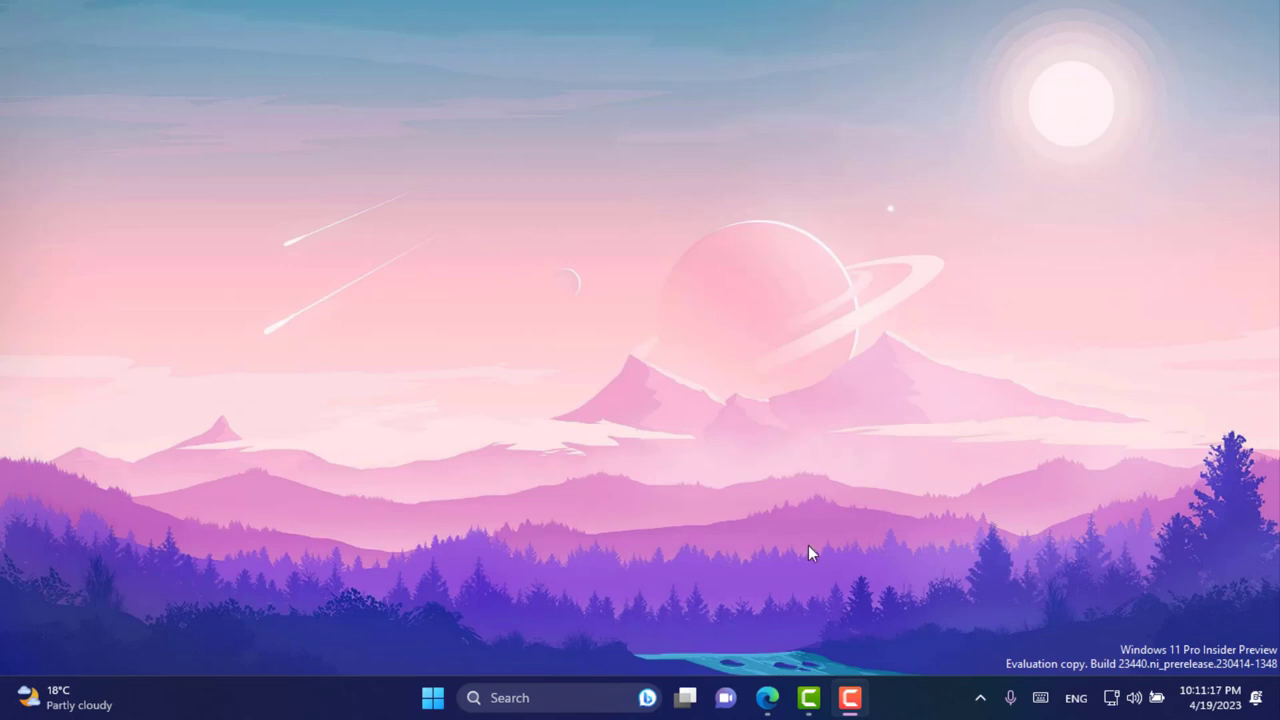
- Run the network problem diagnosis from the system tray and review the recommendations in Get Help
{"action": "right_click", "coordinate": [1111, 700]}
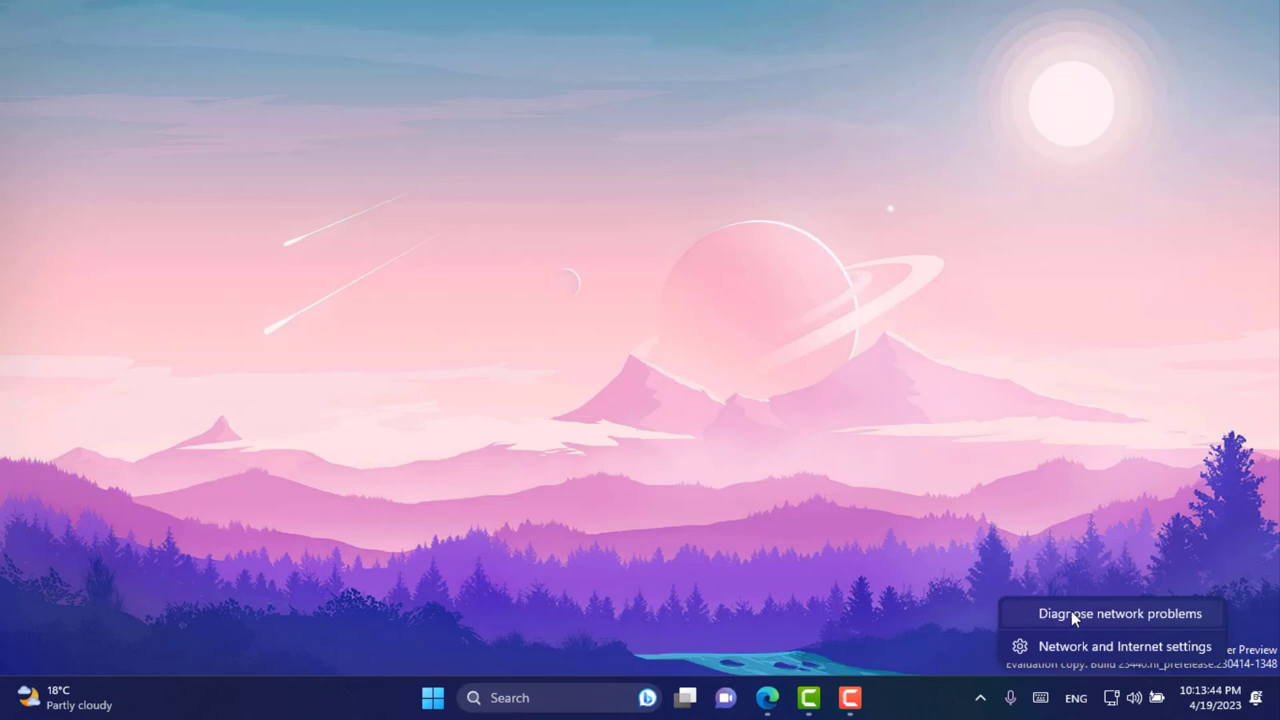
{"action": "left_click", "coordinate": [1077, 610]}
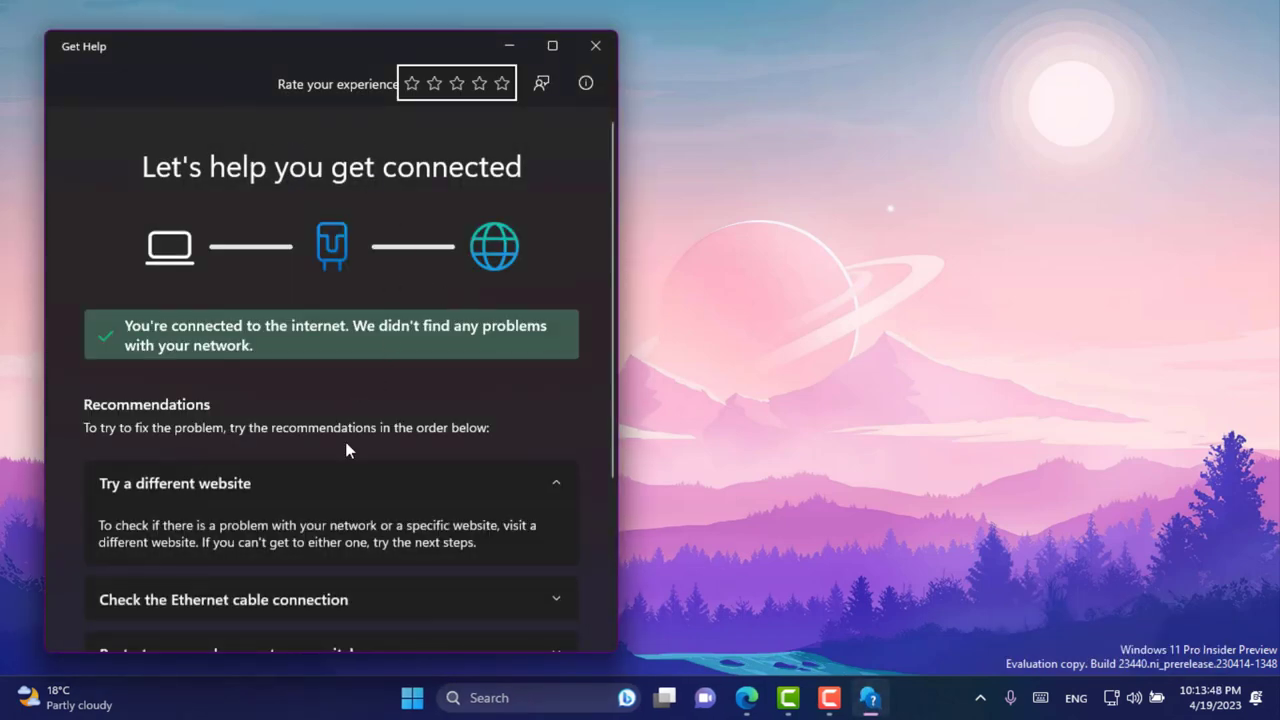
{"action": "scroll", "coordinate": [326, 486], "scroll_direction": "down", "scroll_amount": 3}
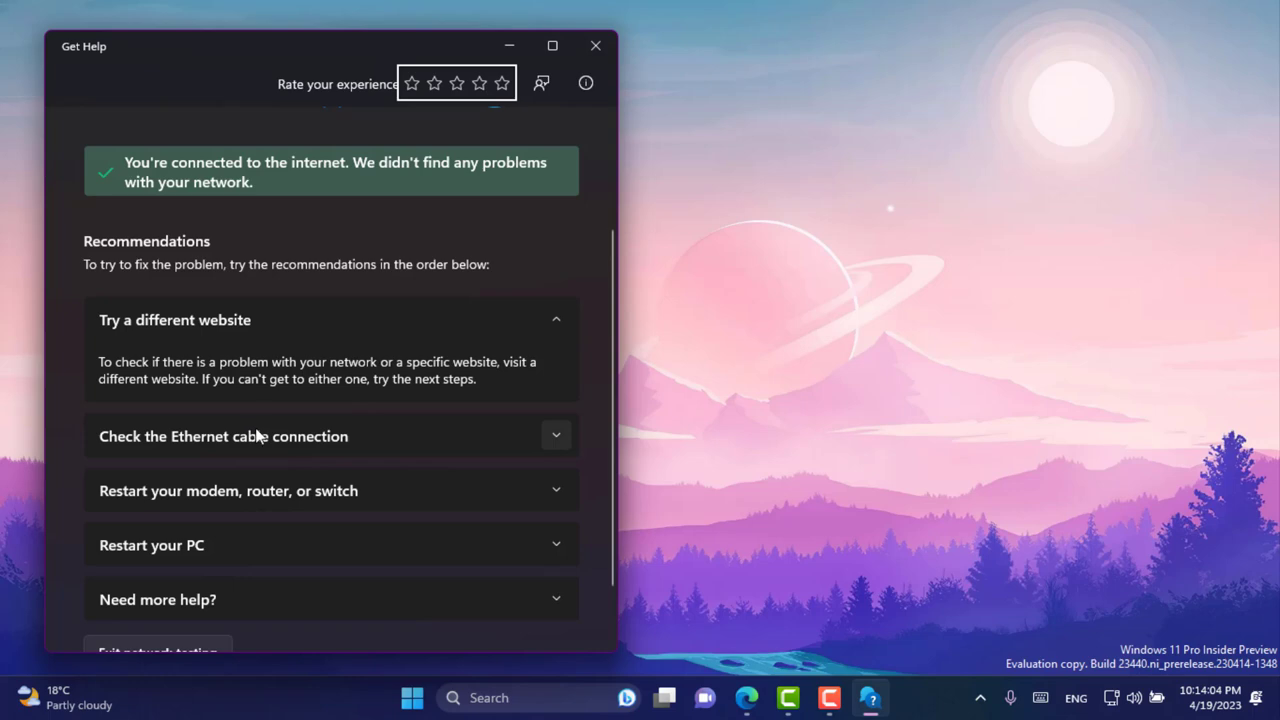
{"action": "scroll", "coordinate": [120, 560], "scroll_direction": "down", "scroll_amount": 1}
{"action": "scroll", "coordinate": [292, 460], "scroll_direction": "up", "scroll_amount": 3}
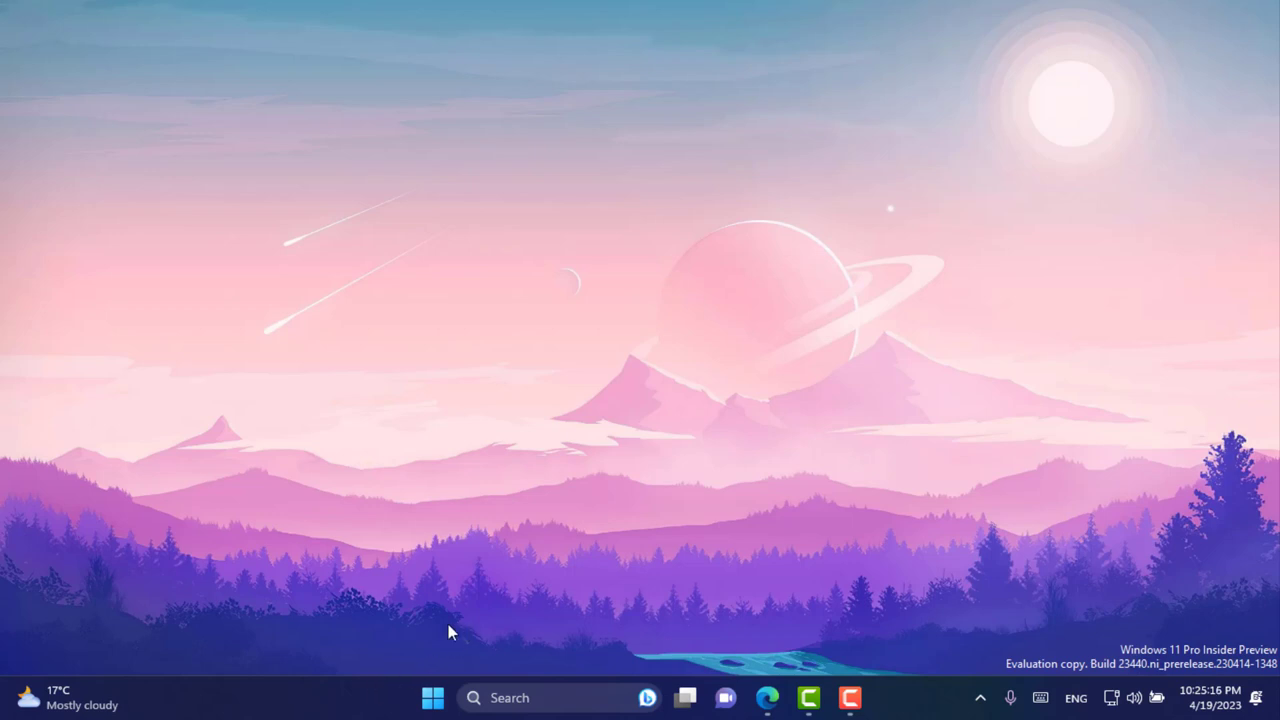
- Open the taskbar settings and set the taskbar search style to Search icon and label
{"action": "right_click", "coordinate": [395, 701]}
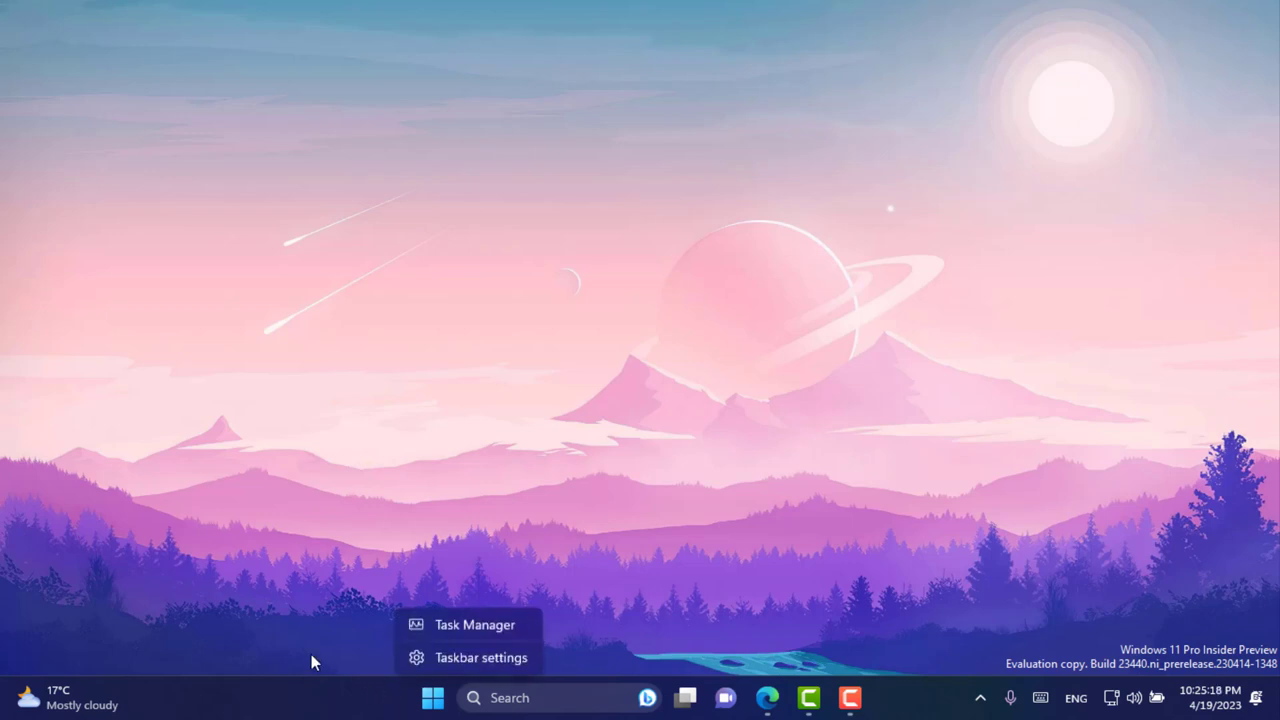
{"action": "left_click", "coordinate": [487, 657]}
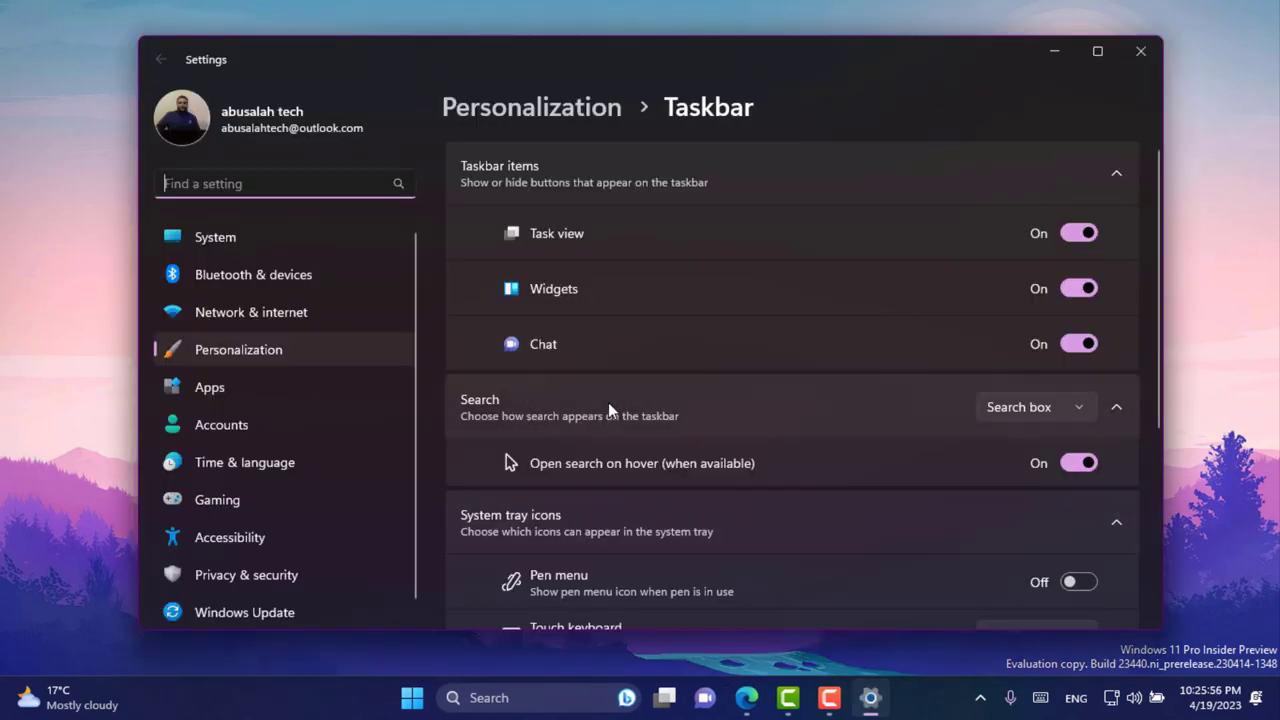
{"action": "left_click", "coordinate": [1023, 405]}
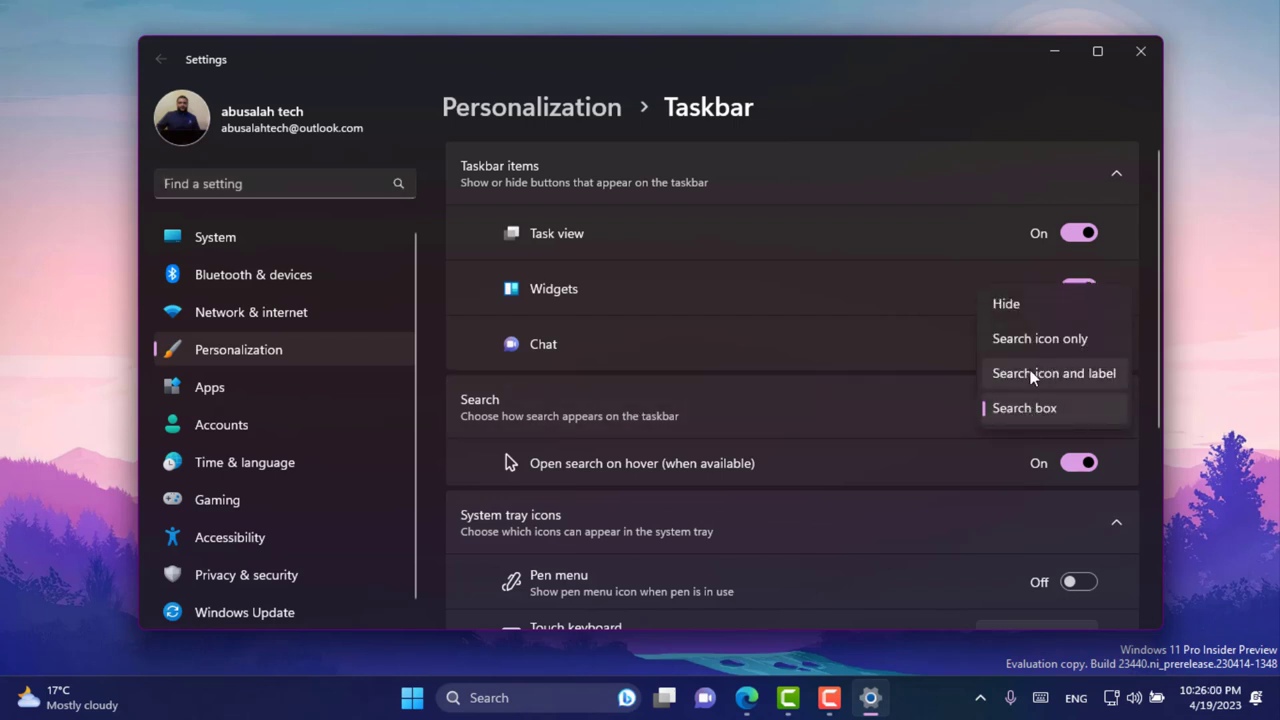
{"action": "left_click", "coordinate": [1032, 376]}
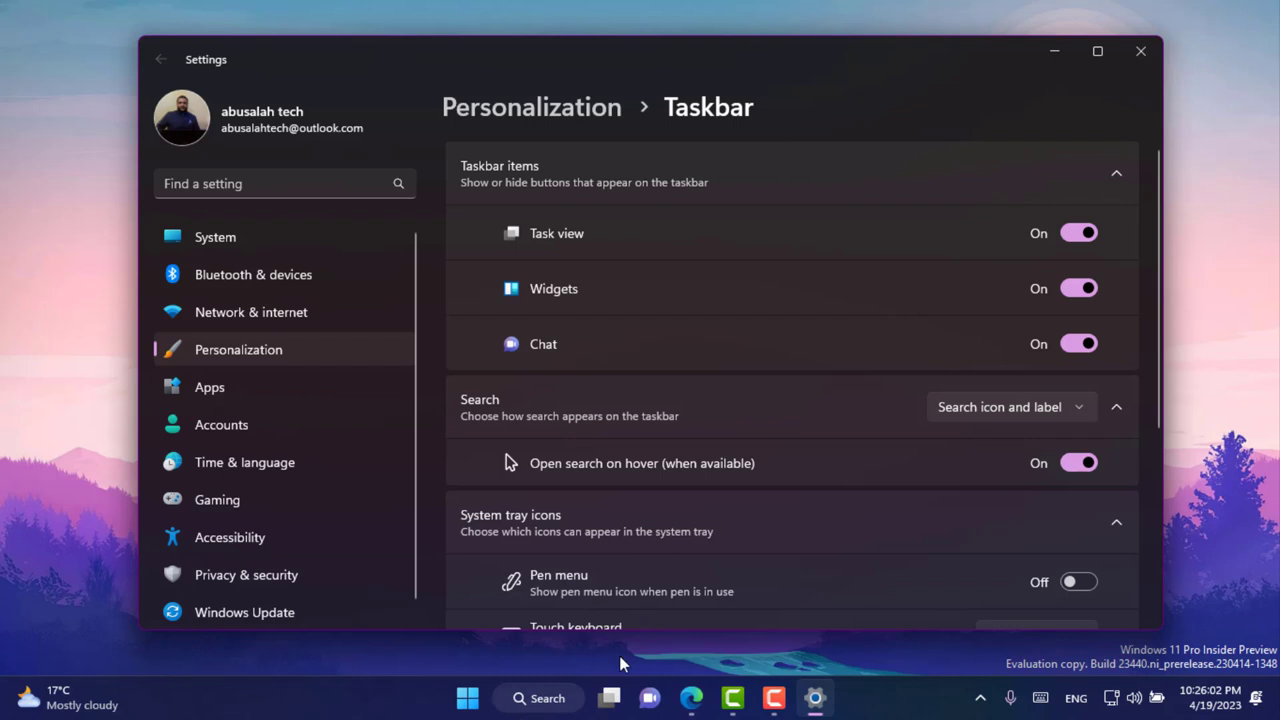
- Set the taskbar search style back to Search box and toggle Open search on hover off and on again
{"action": "left_click", "coordinate": [993, 406]}
{"action": "left_click", "coordinate": [990, 442]}
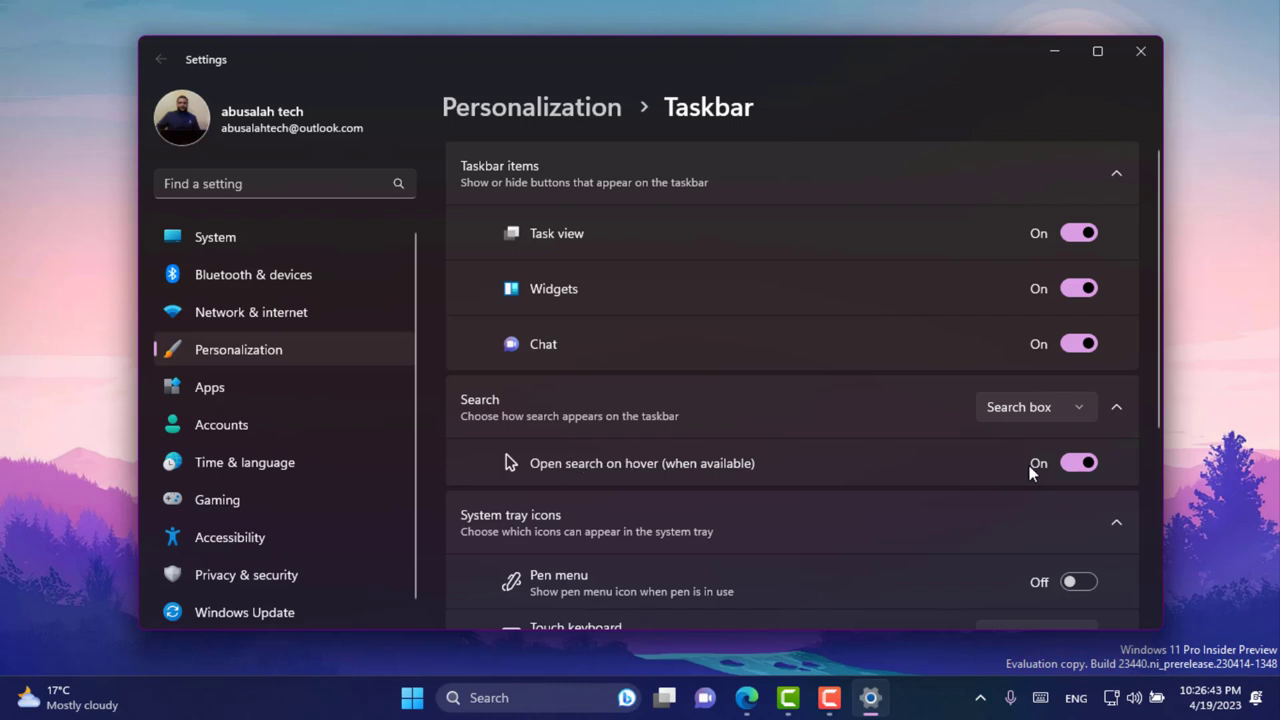
{"action": "left_click", "coordinate": [1078, 462]}
{"action": "left_click", "coordinate": [1085, 463]}
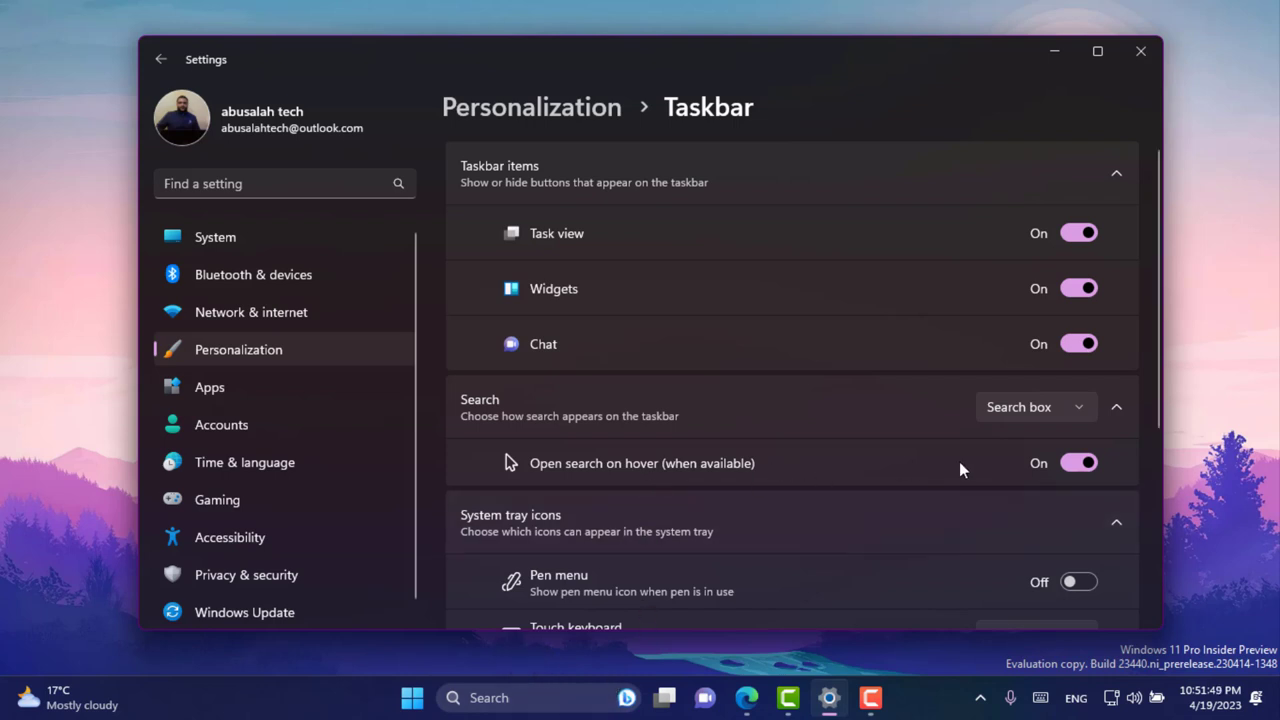
- Switch Open search on hover off and back on once more in the taskbar search settings
{"action": "left_click", "coordinate": [1076, 463]}
{"action": "left_click", "coordinate": [1076, 463]}
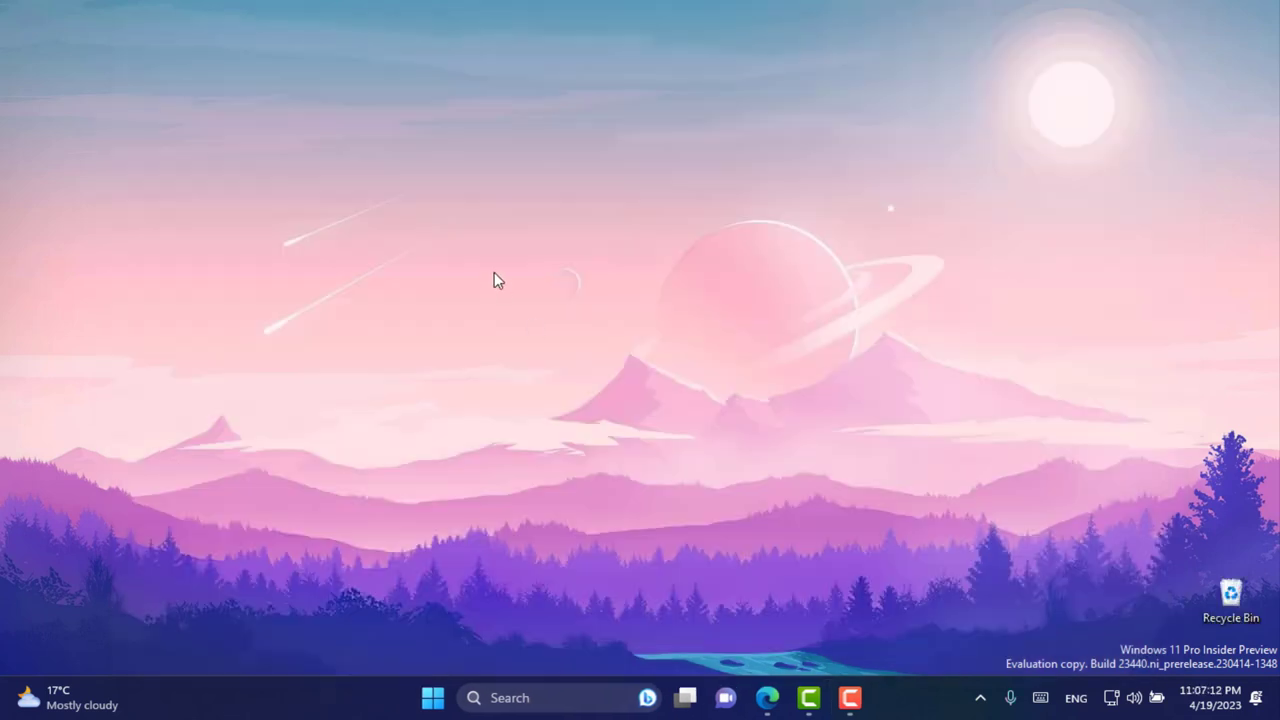
- Apply the first theme, the one marked with a picture icon, in the desktop personalization settings, and close Settings to view the Learn about this picture icon
{"action": "right_click", "coordinate": [494, 272]}
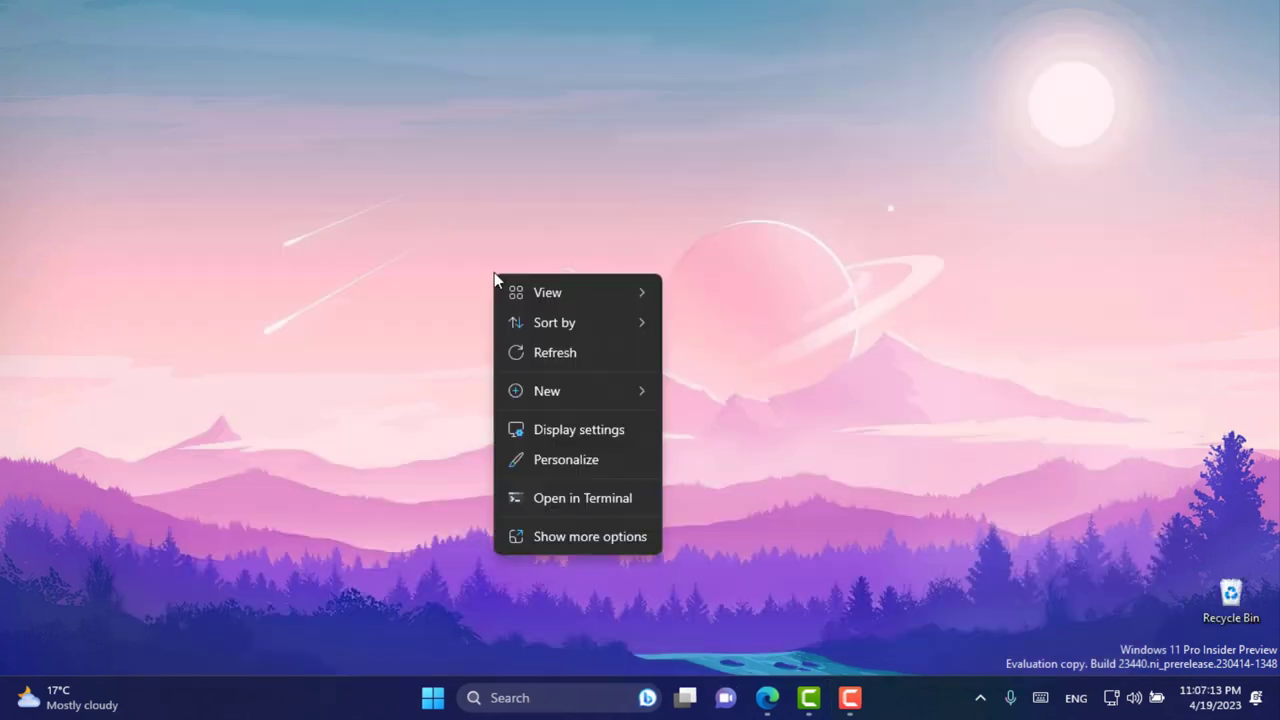
{"action": "left_click", "coordinate": [585, 458]}
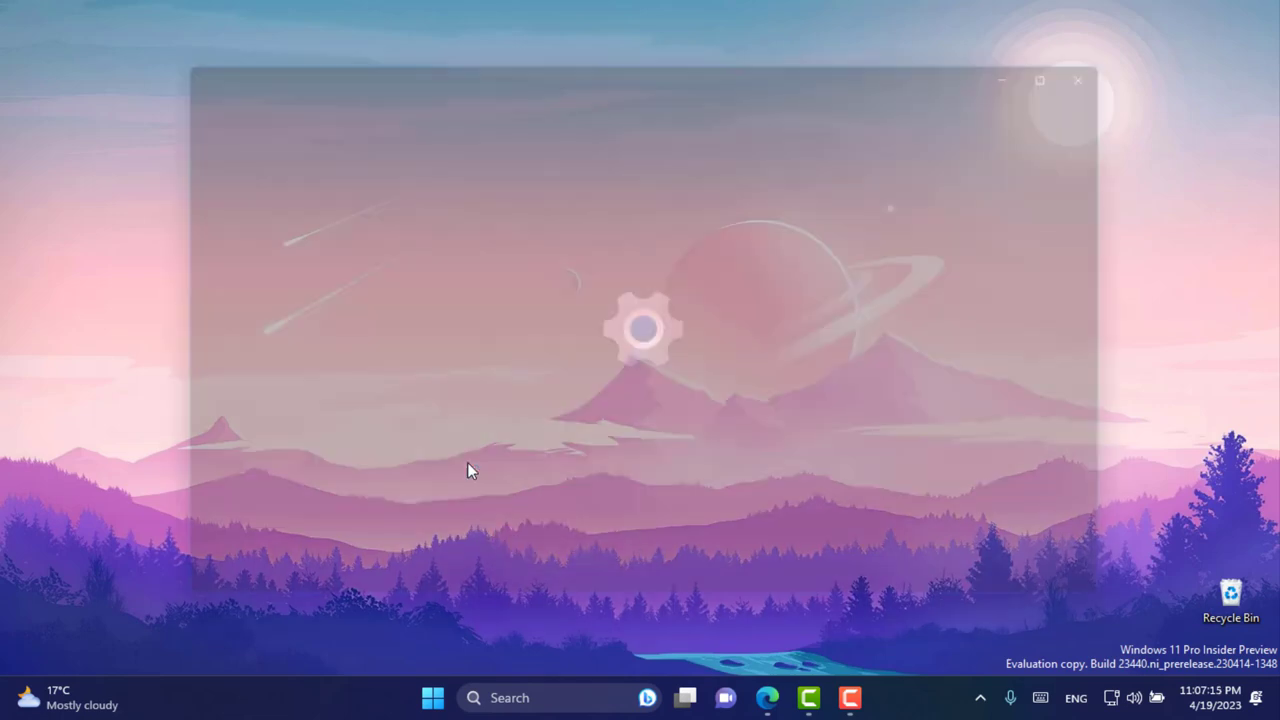
{"action": "left_click", "coordinate": [500, 405]}
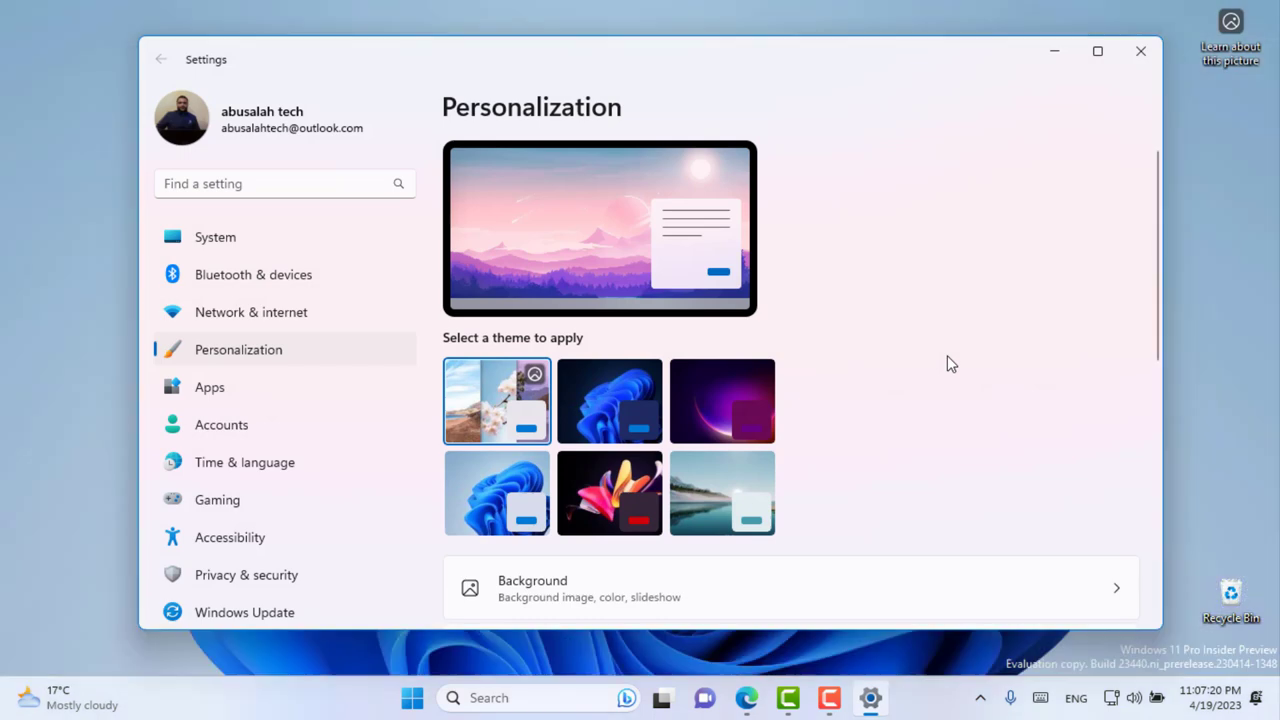
{"action": "left_click", "coordinate": [1143, 55]}
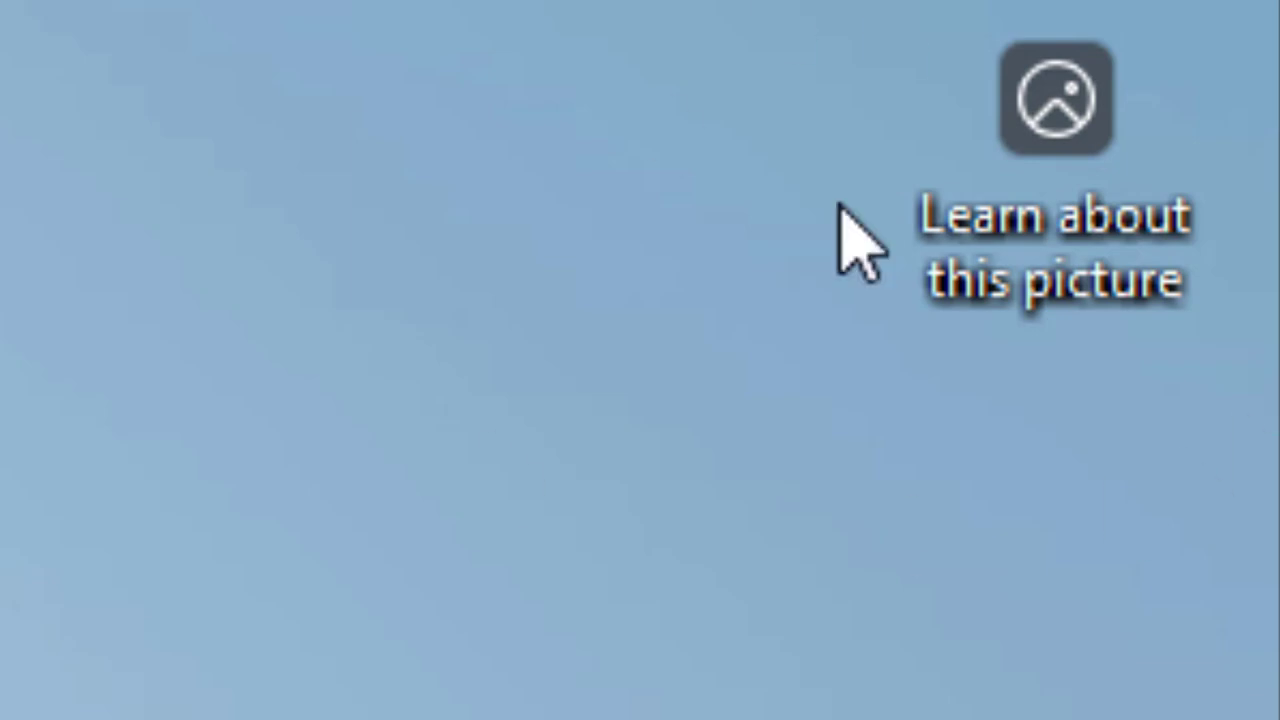
{"action": "mouse_move", "coordinate": [1057, 238]}
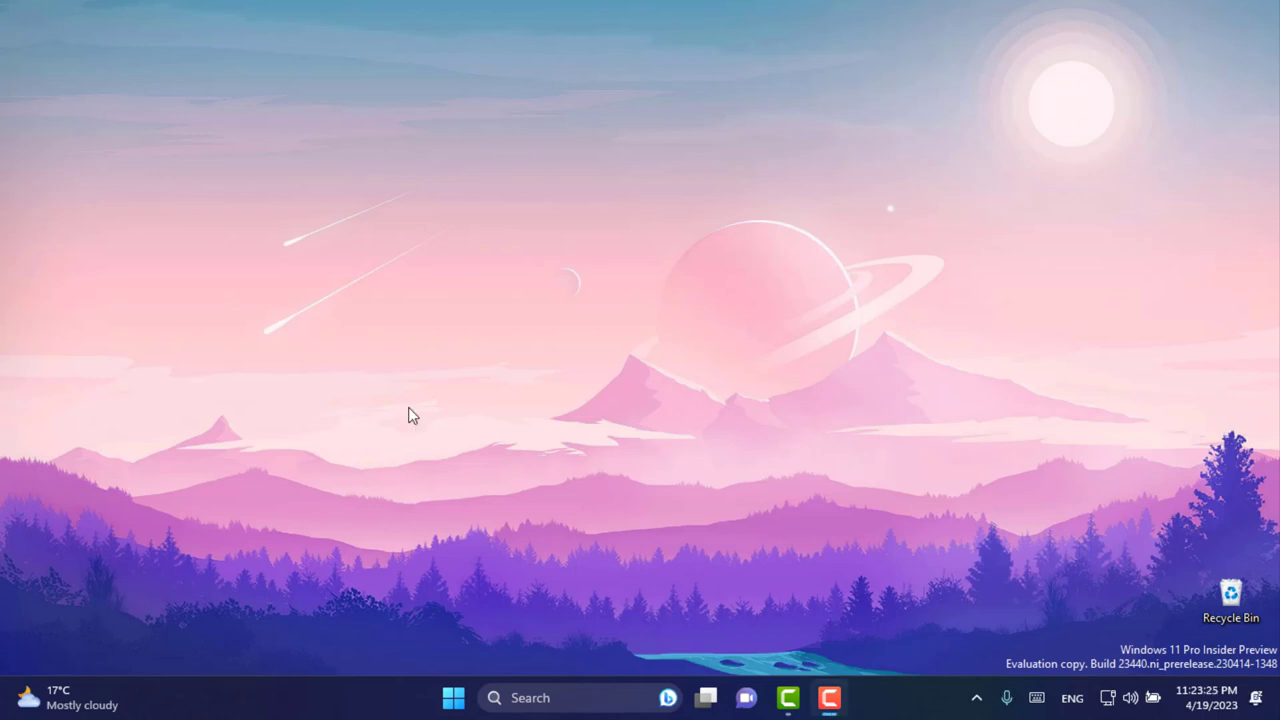
- Open the Start menu to look at its recommended items, then close it
{"action": "left_click", "coordinate": [457, 698]}
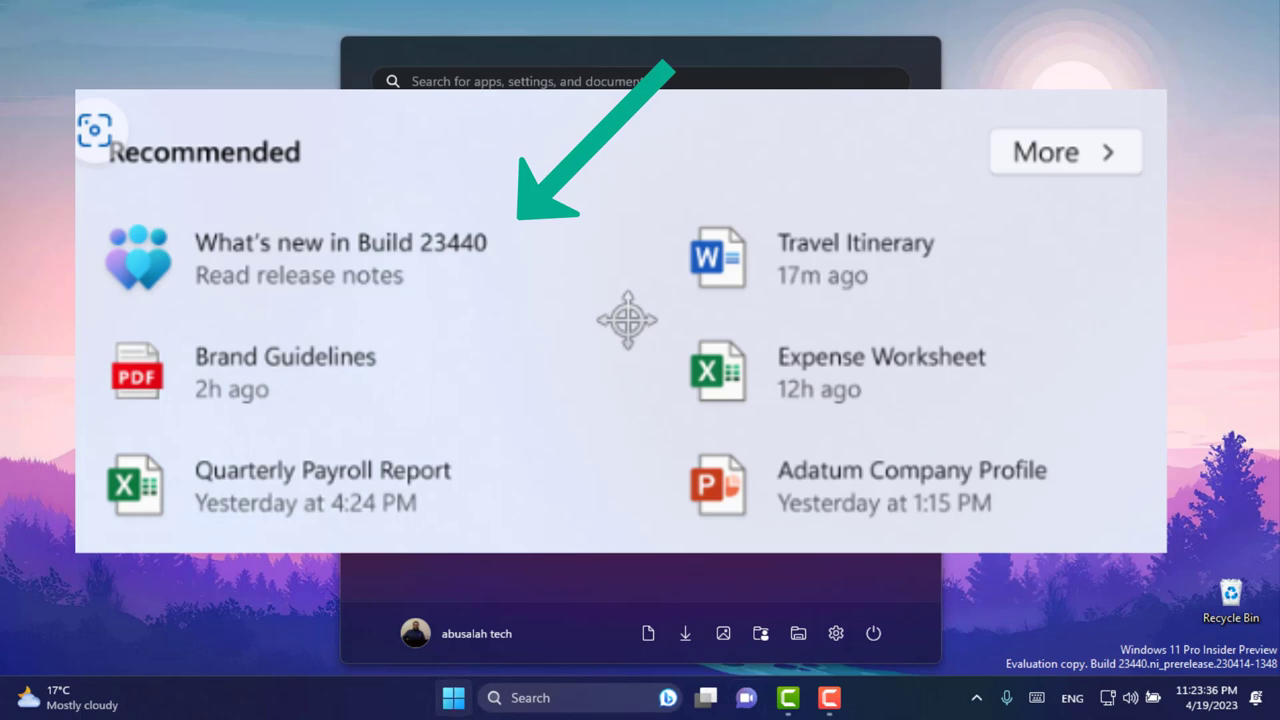
{"action": "key", "text": "Escape"}
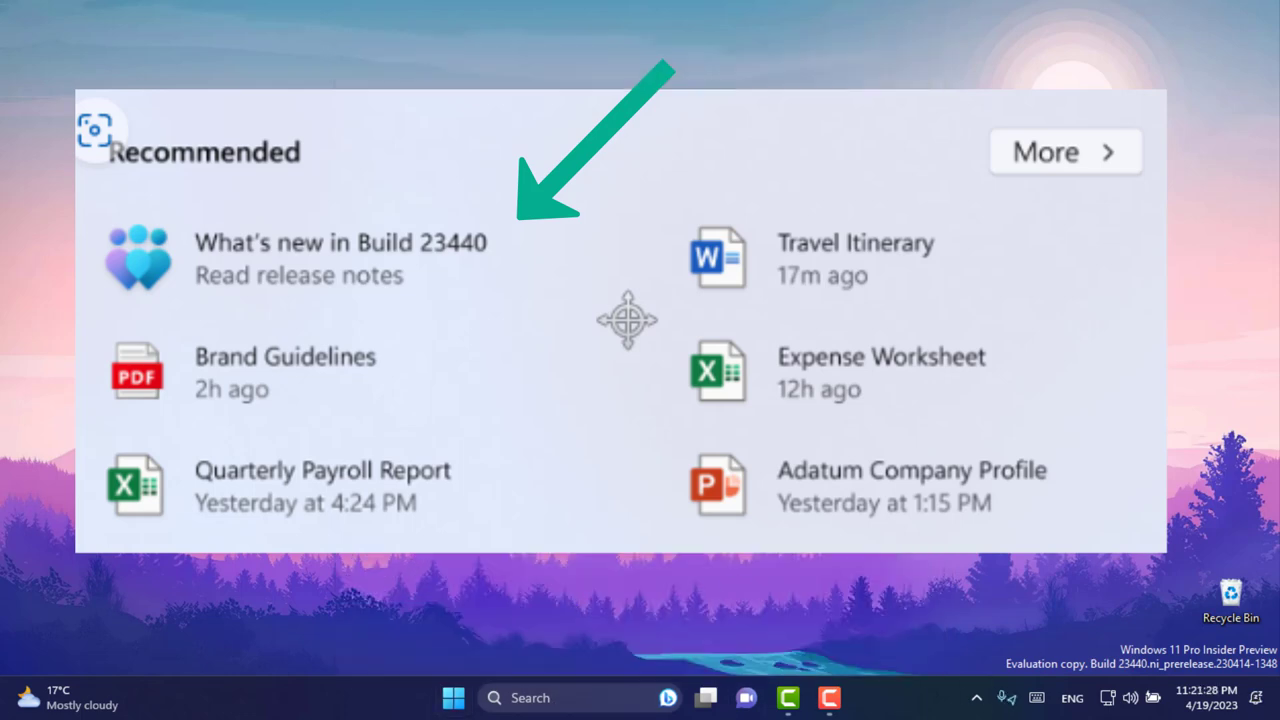